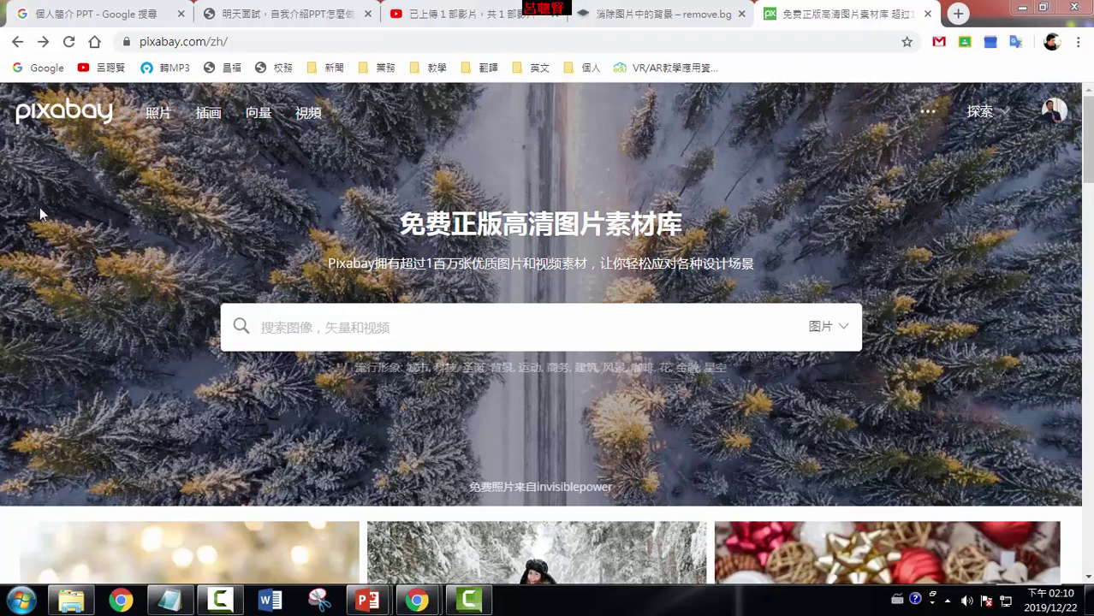
Reload the Pixabay home page and search for 'xmas' images.
left_click(73, 120)
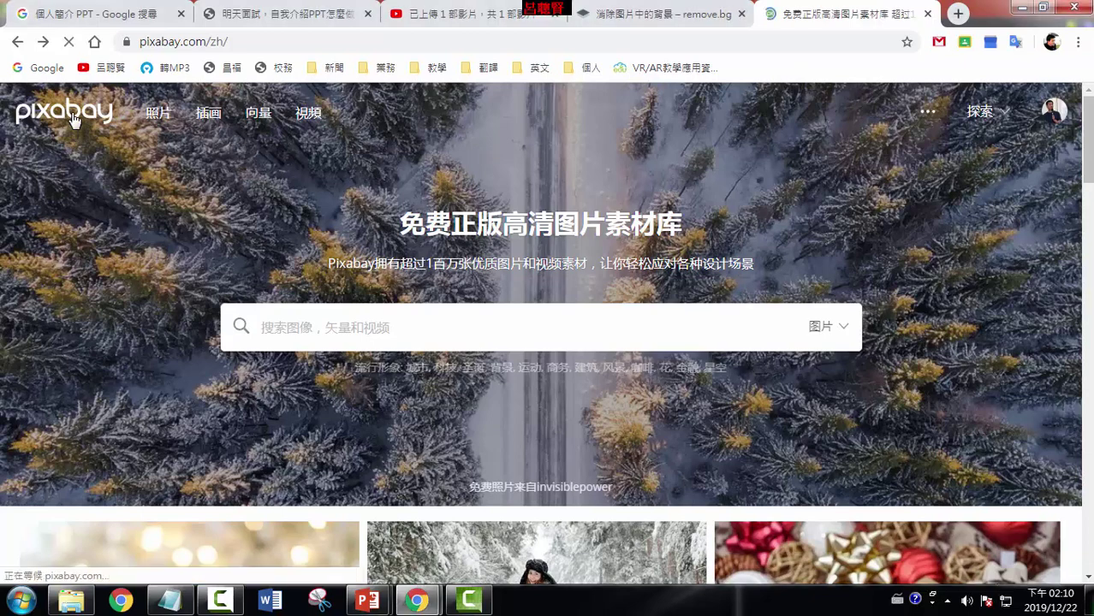
scroll(150, 224, "down", 2)
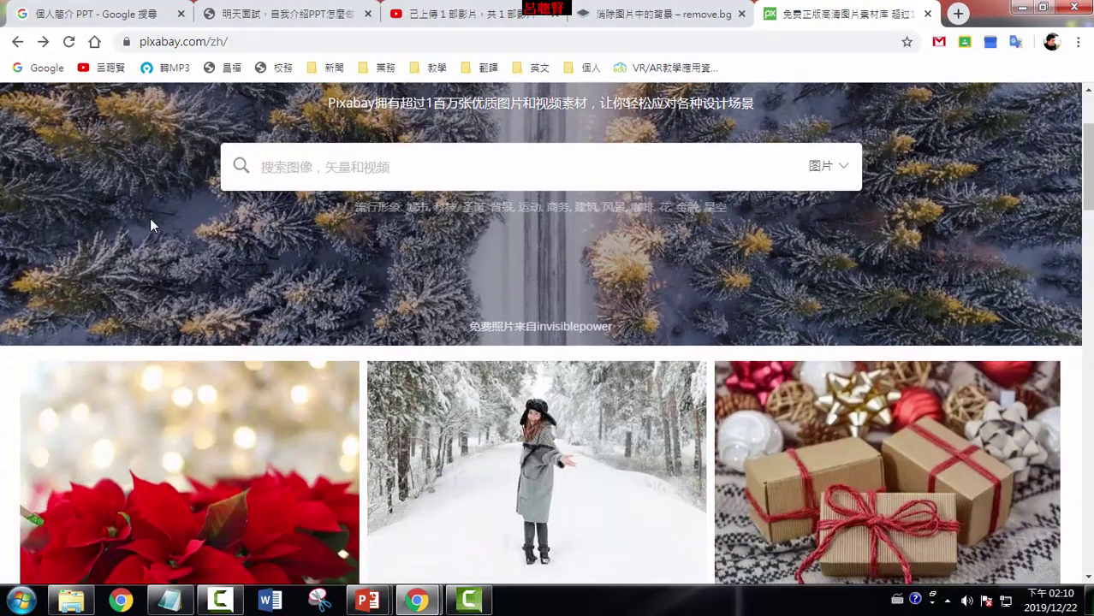
scroll(150, 220, "down", 2)
scroll(151, 215, "up", 4)
left_click(267, 330)
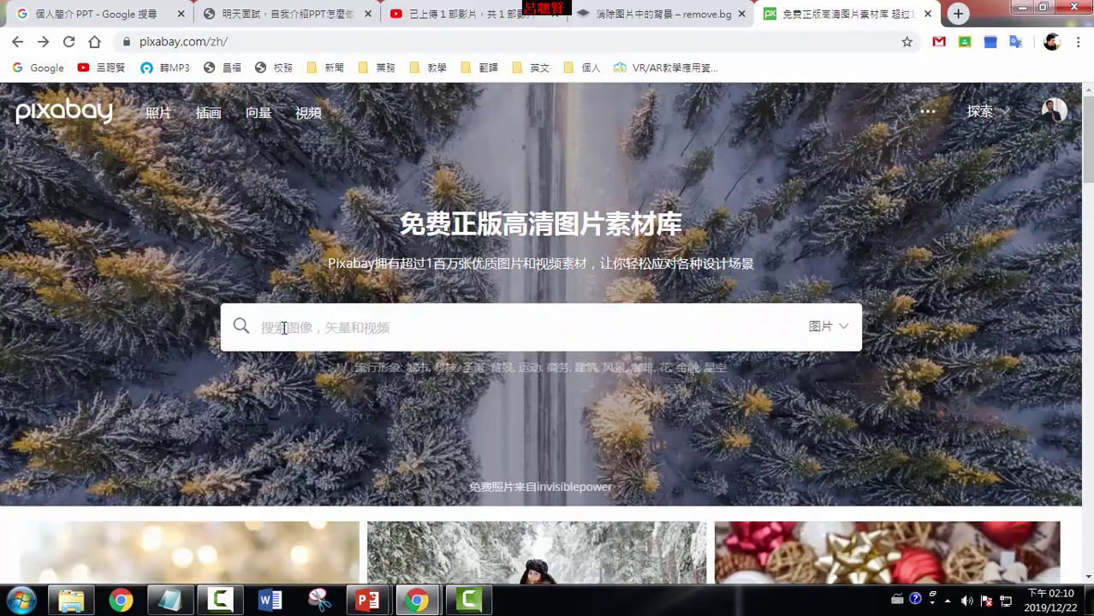
type("x")
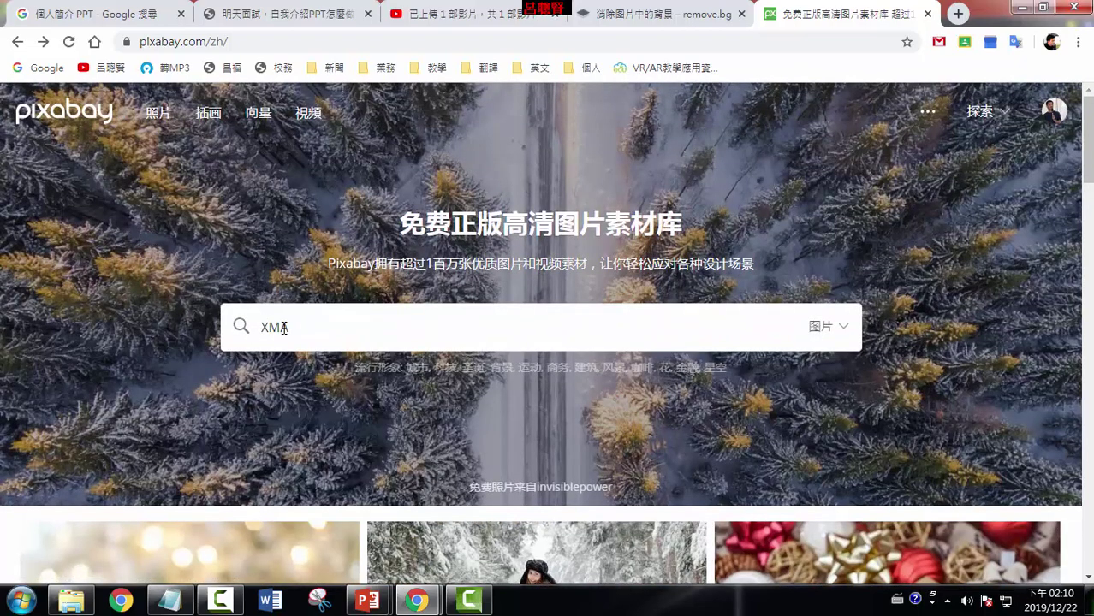
key("Return")
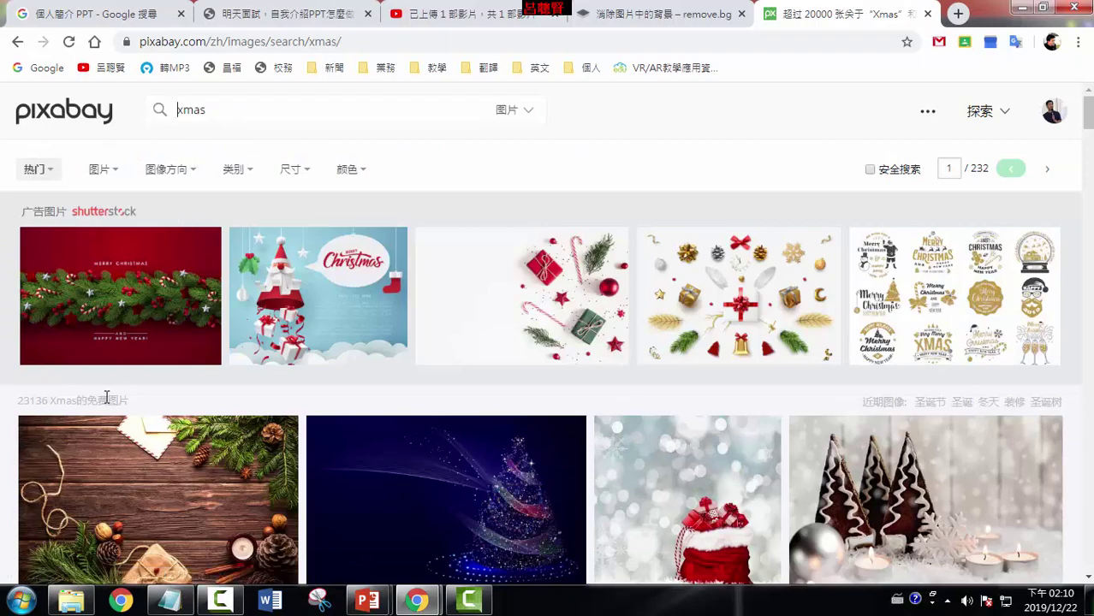
Scroll through the xmas results grid looking for suitable Christmas photos.
scroll(265, 405, "down", 1)
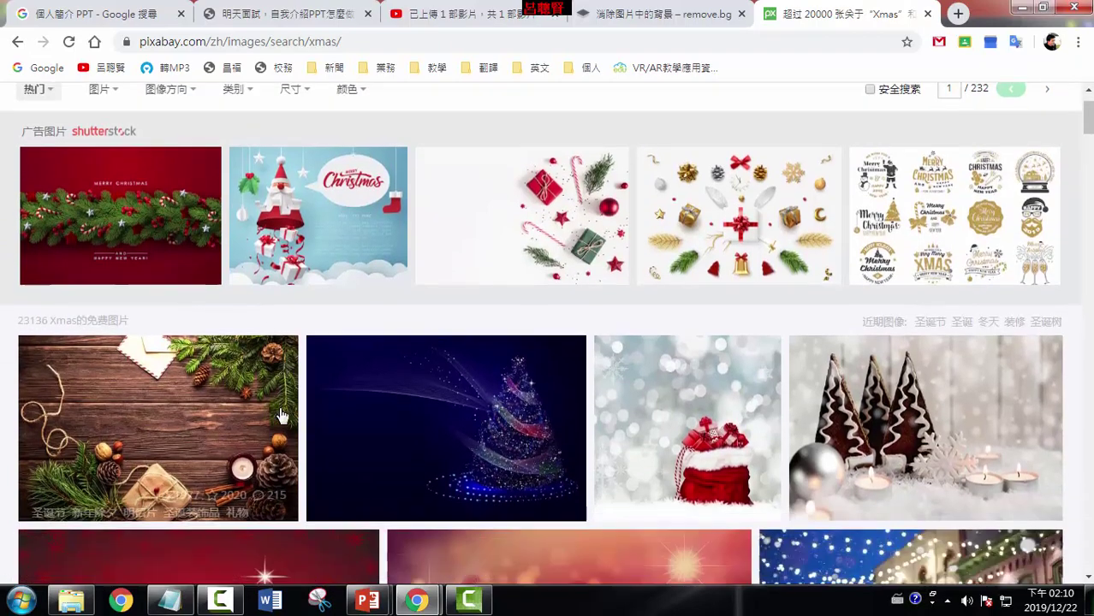
scroll(282, 416, "down", 3)
scroll(281, 416, "down", 2)
scroll(282, 416, "down", 3)
scroll(281, 415, "down", 2)
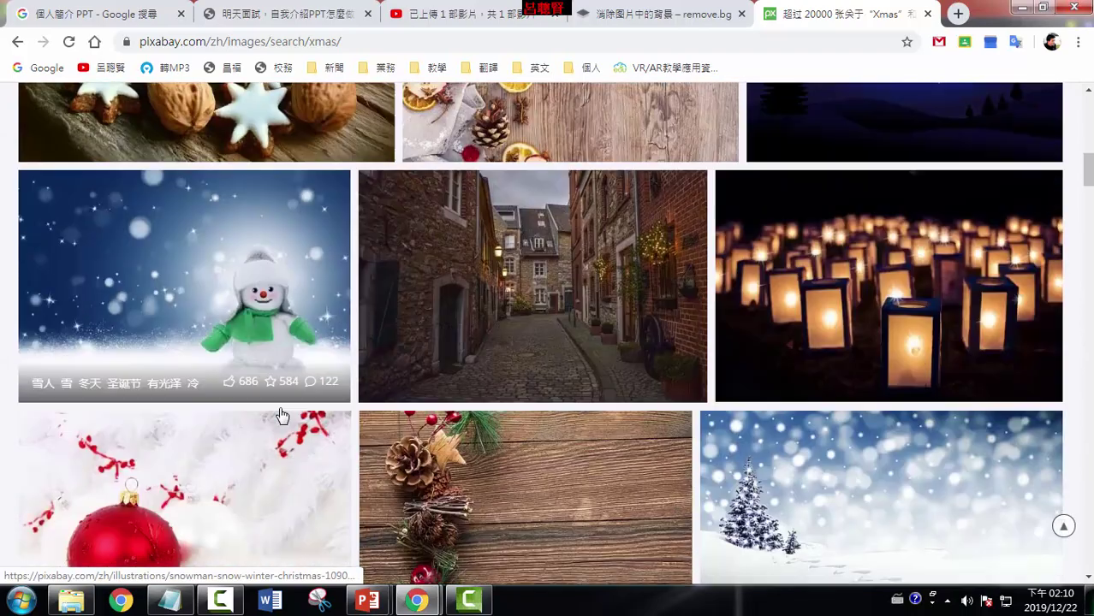
scroll(281, 416, "down", 3)
scroll(281, 415, "down", 3)
scroll(282, 415, "down", 3)
scroll(281, 416, "down", 1)
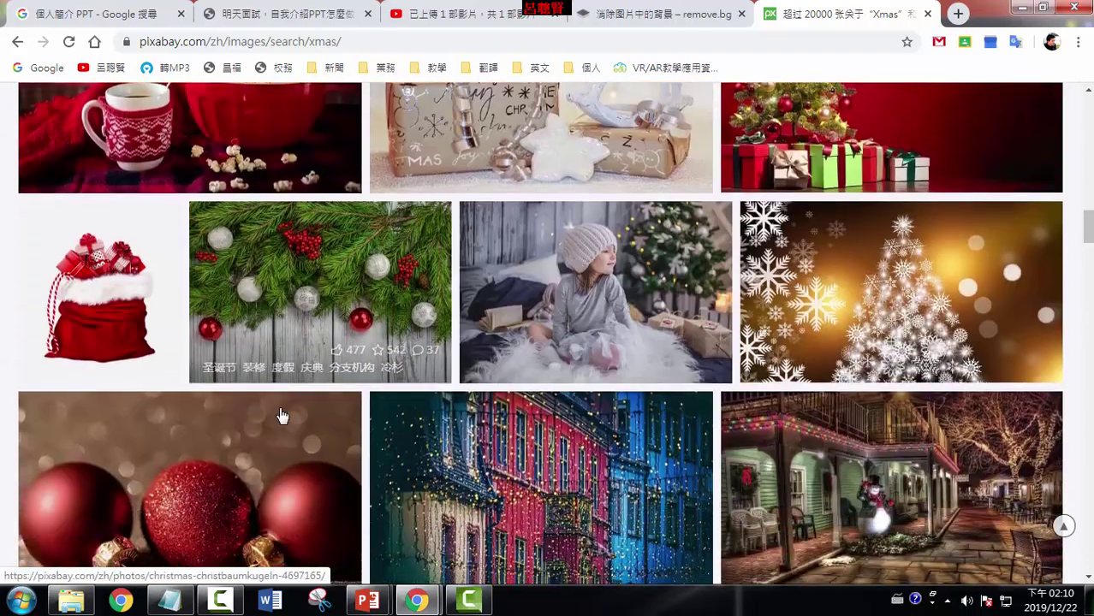
scroll(282, 416, "down", 1)
scroll(282, 416, "down", 3)
scroll(281, 416, "down", 3)
scroll(282, 415, "down", 3)
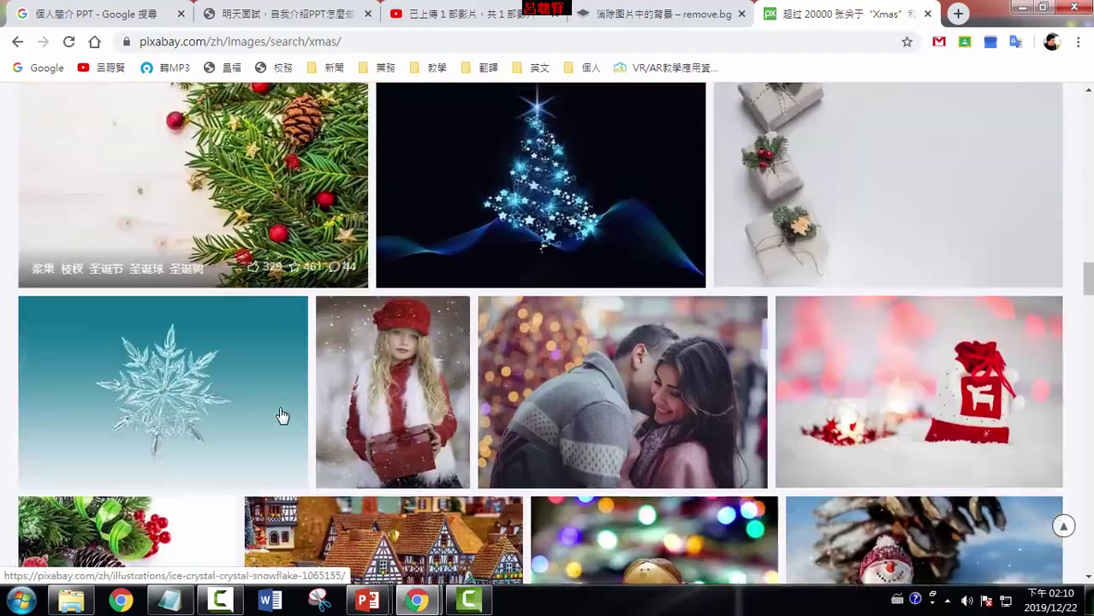
scroll(282, 416, "down", 4)
scroll(282, 416, "up", 2)
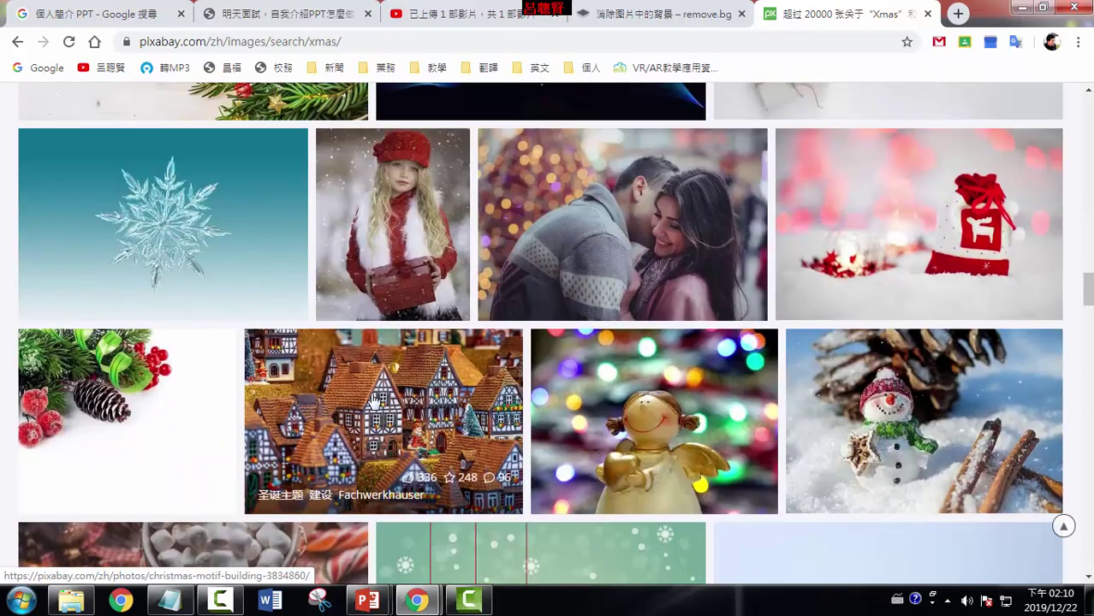
mouse_move(413, 272)
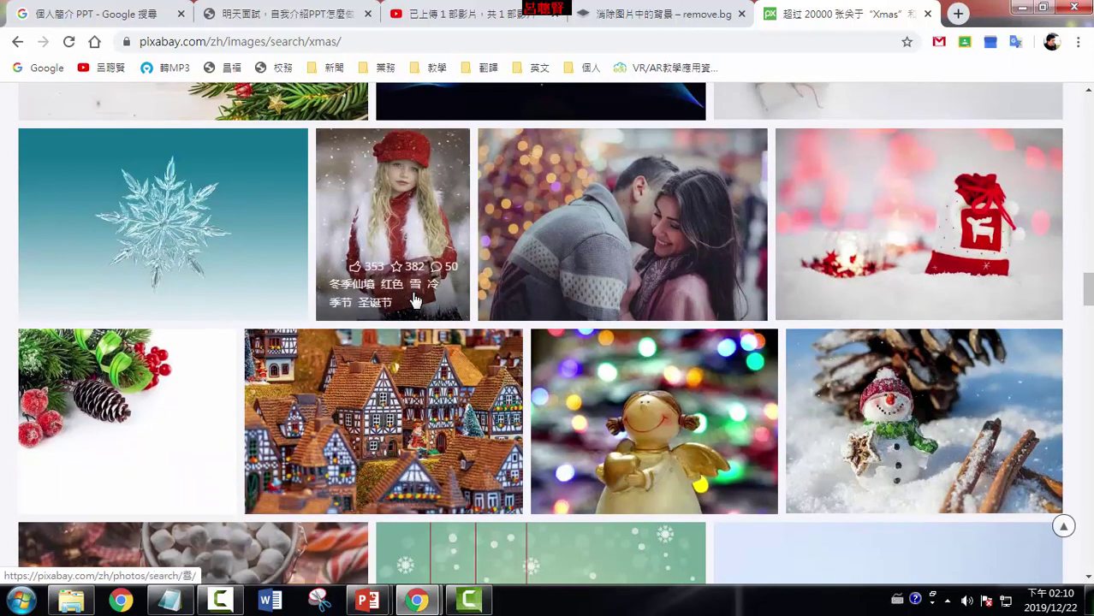
Download the red-hat girl snow photo at 1023×1280 and return to the xmas results.
left_click(412, 229)
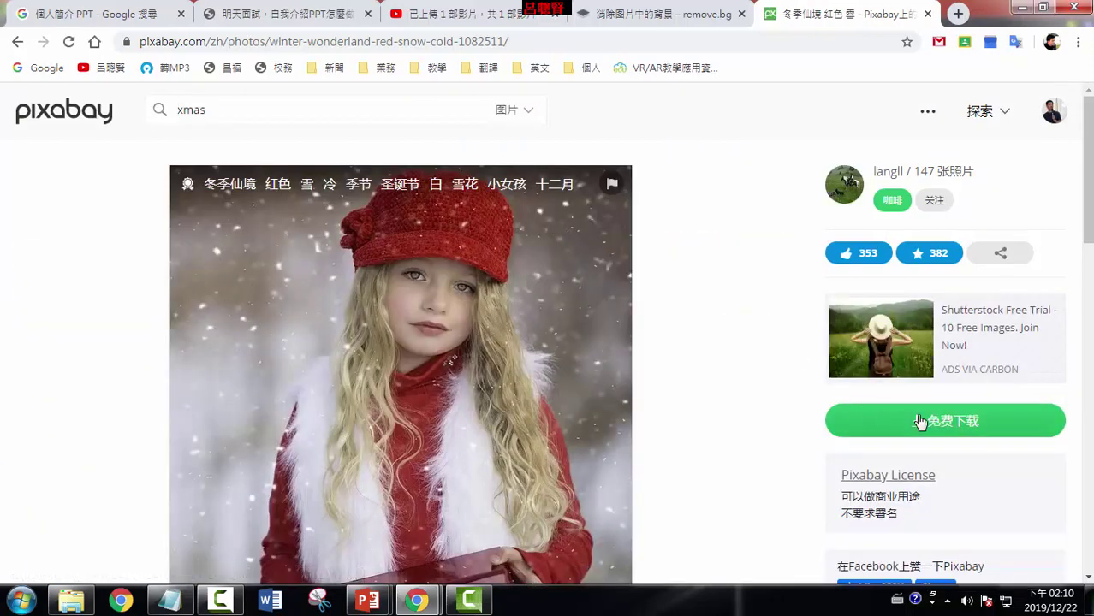
left_click(918, 421)
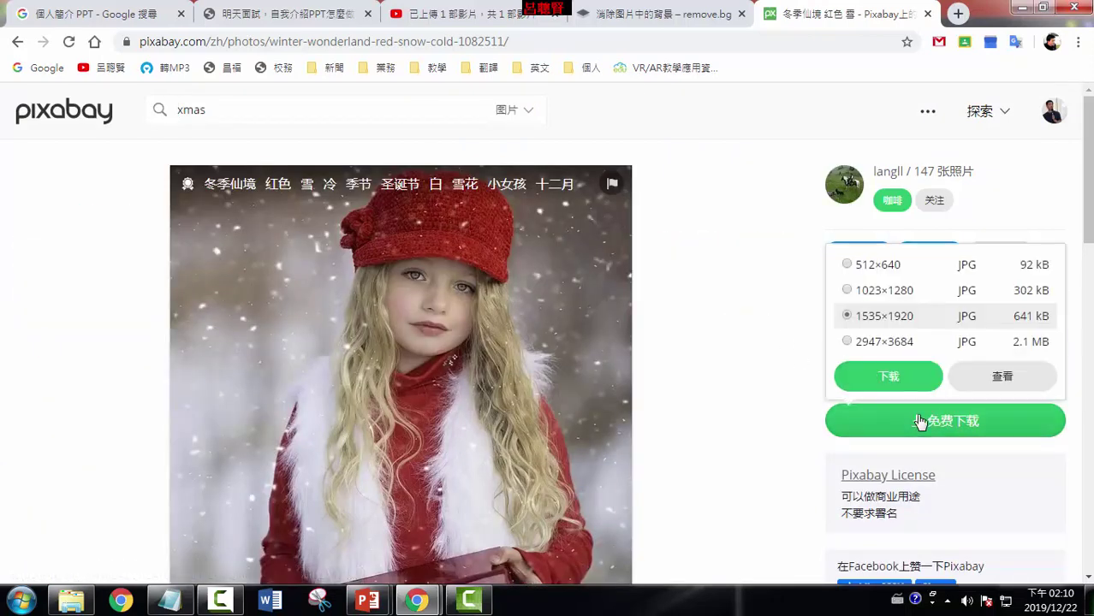
left_click(848, 291)
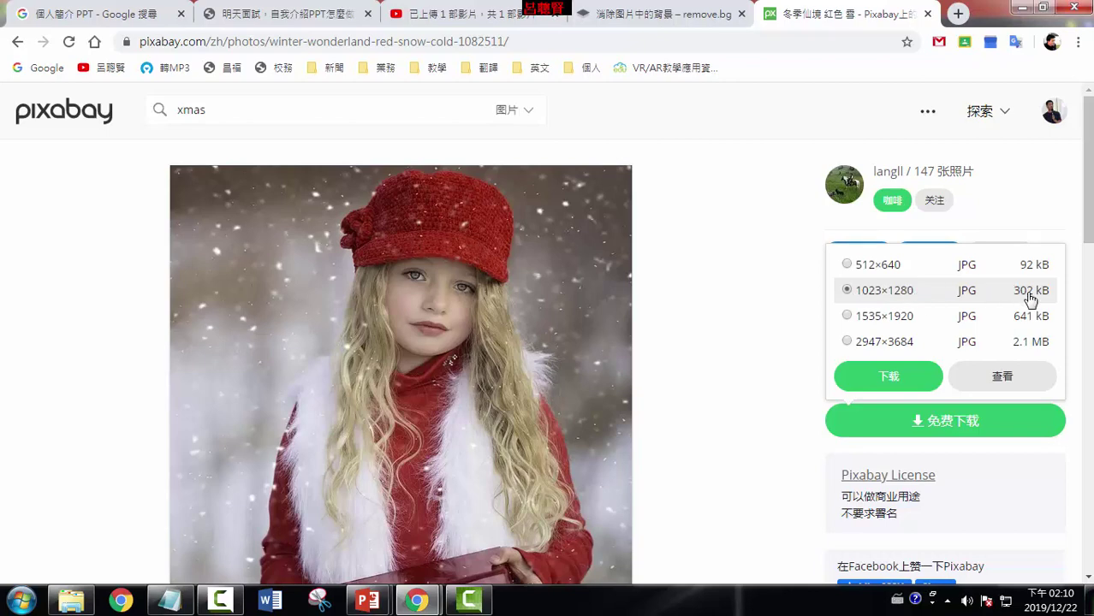
left_click(888, 377)
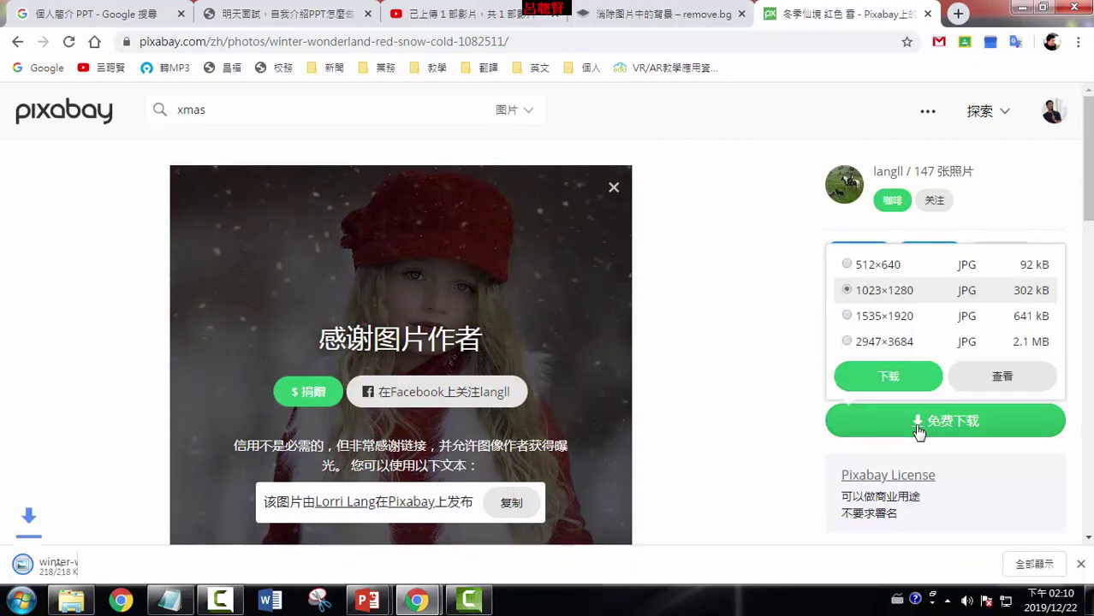
left_click(912, 432)
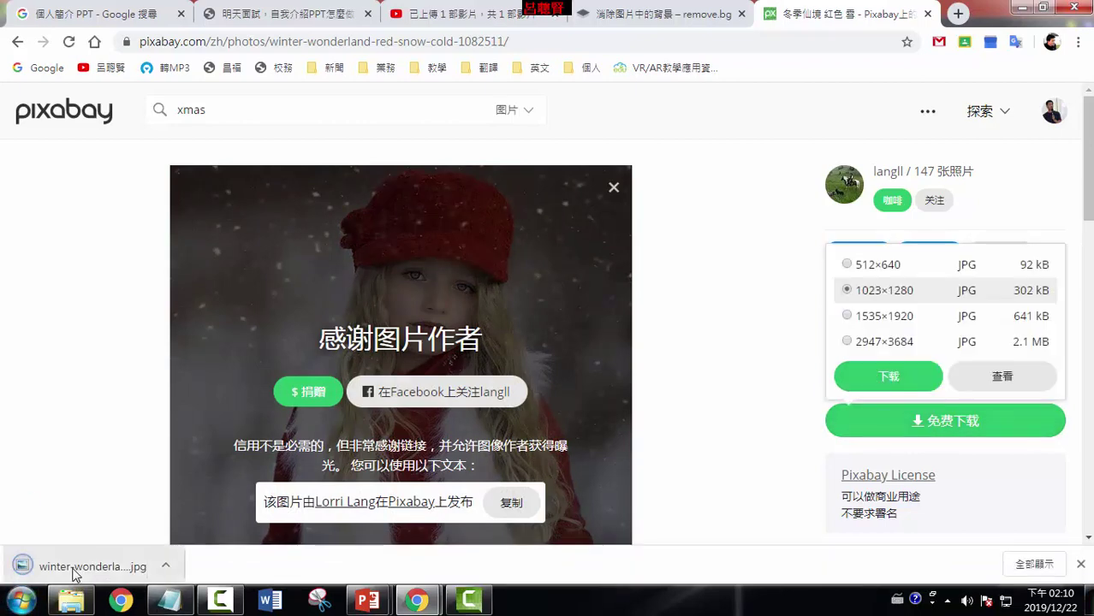
mouse_move(374, 601)
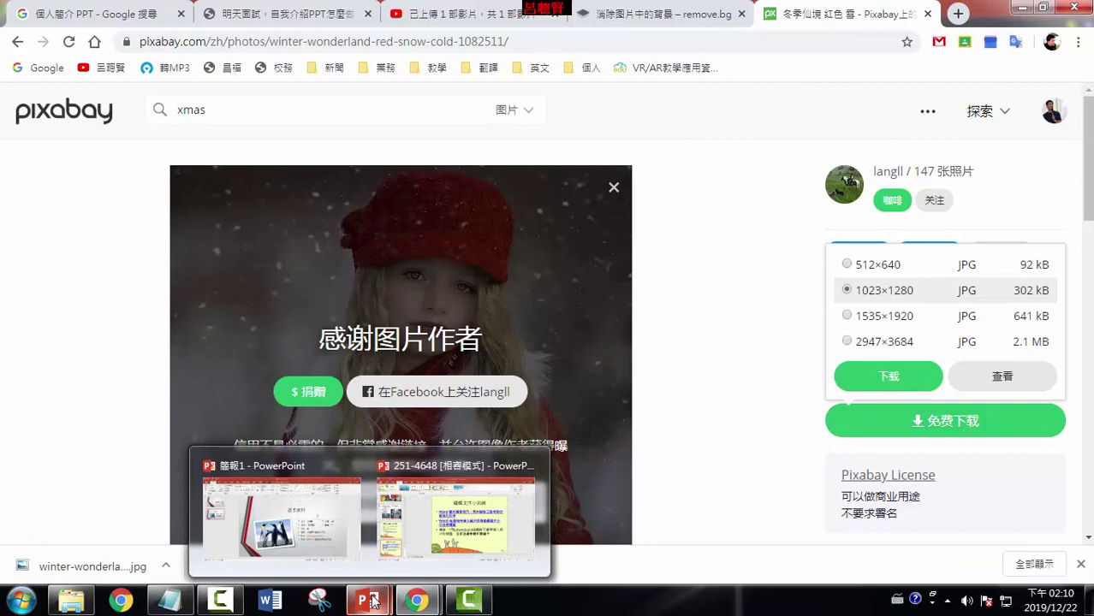
left_click(18, 42)
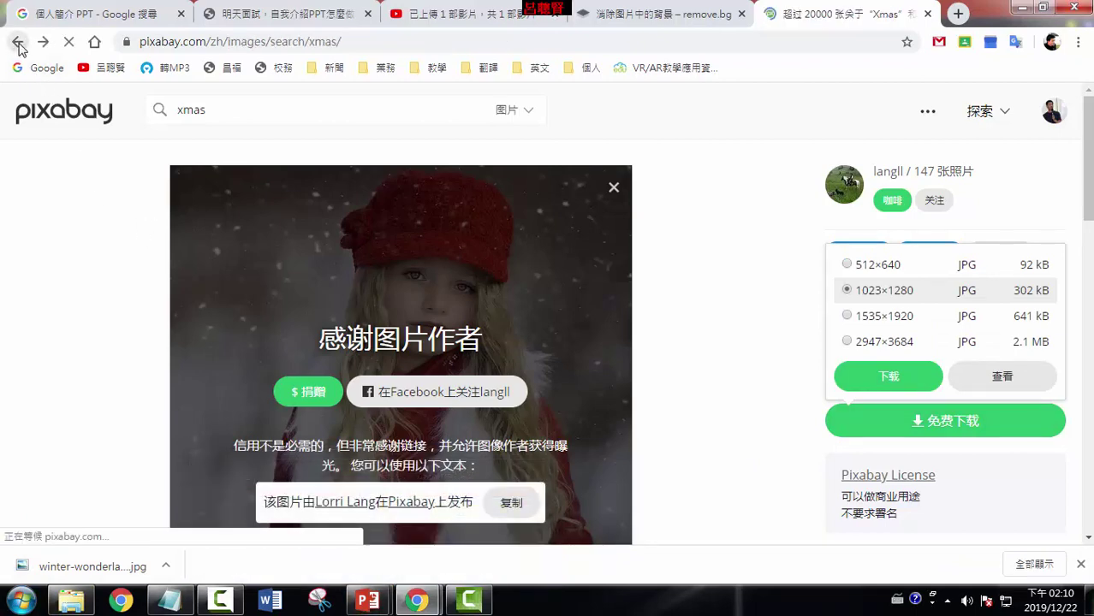
Download the church Christmas-lights street photo at 1280×823 and return to the results.
scroll(670, 340, "up", 1)
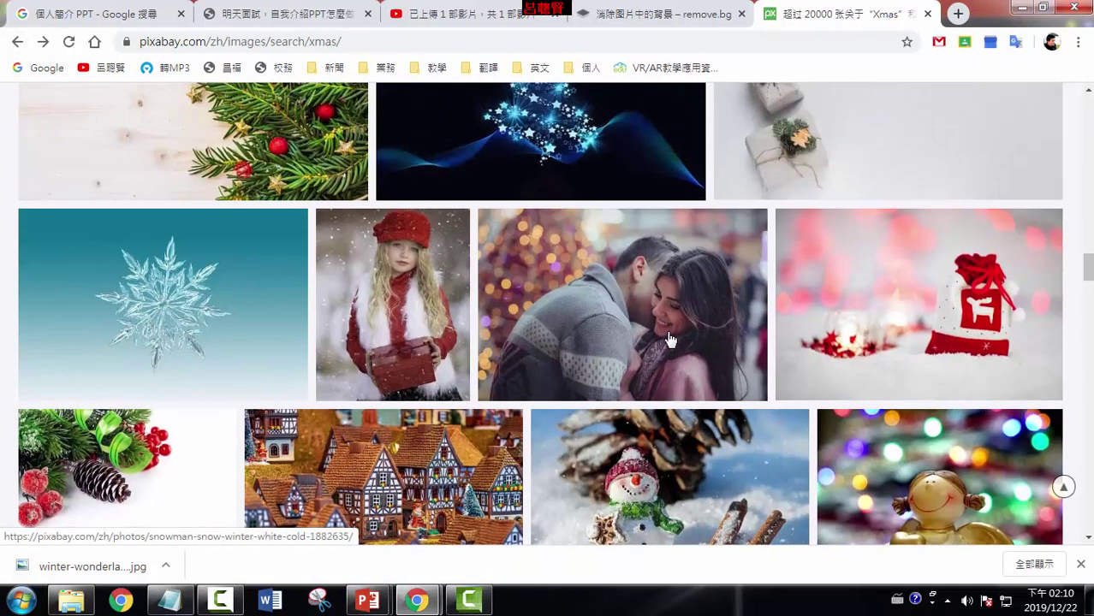
scroll(670, 340, "up", 2)
scroll(668, 341, "up", 2)
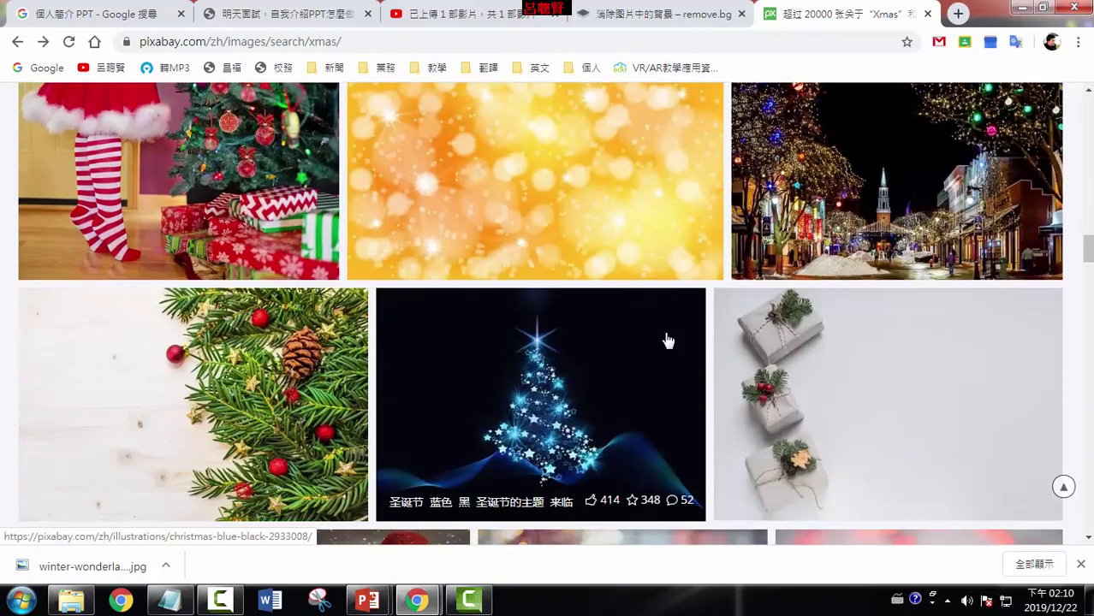
left_click(862, 216)
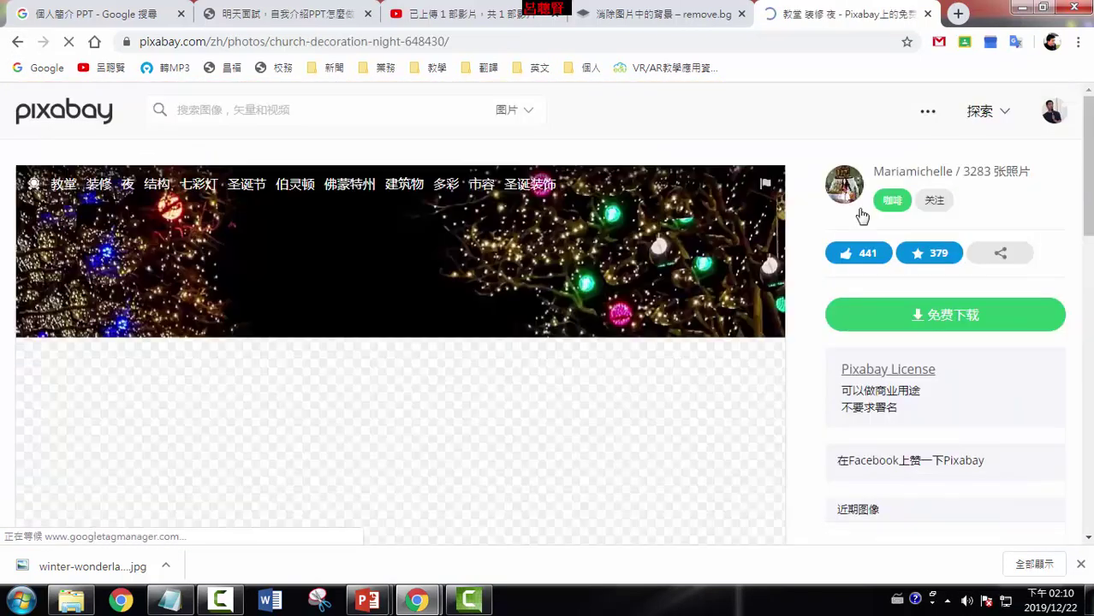
left_click(924, 323)
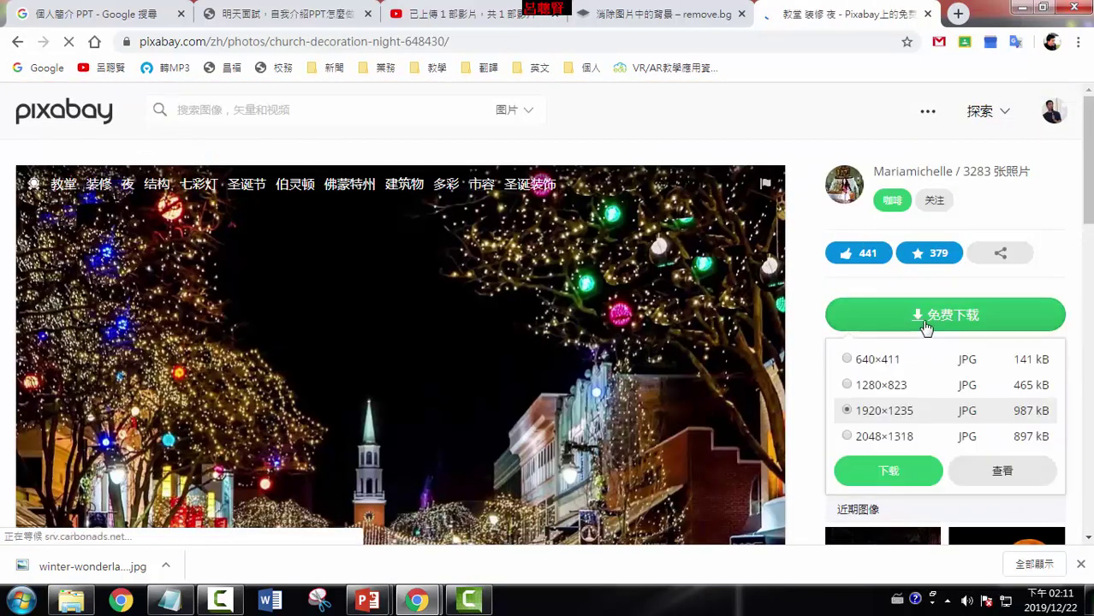
left_click(849, 386)
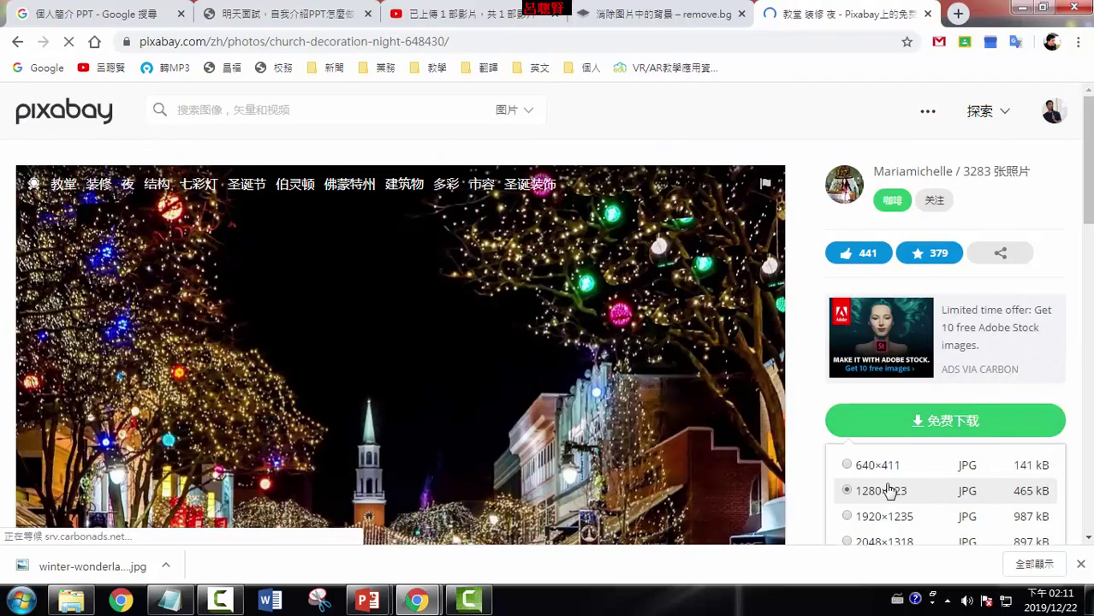
scroll(852, 390, "down", 2)
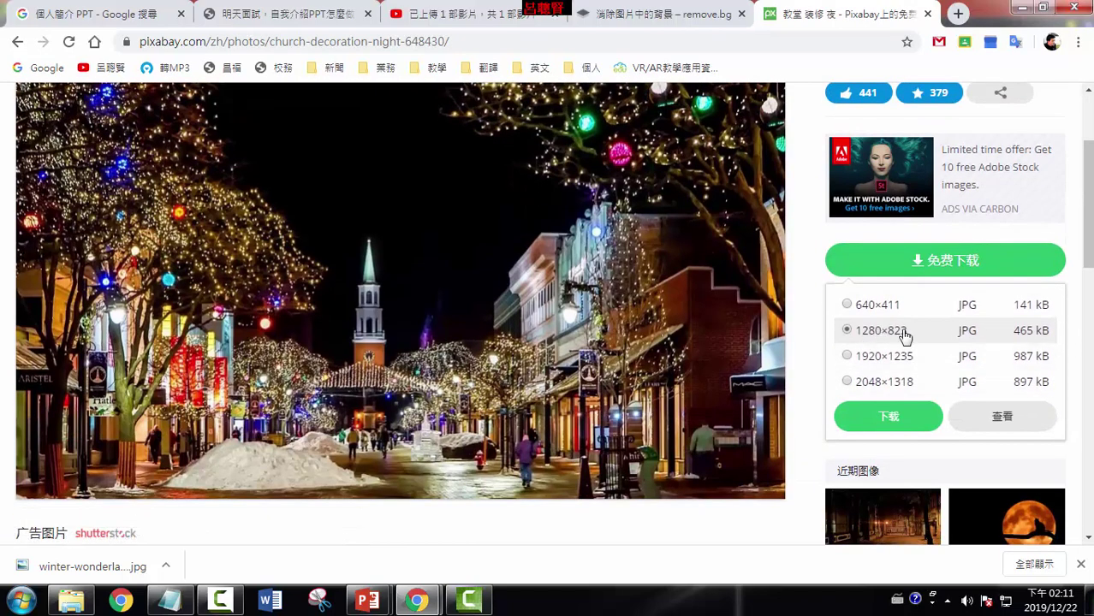
left_click(899, 416)
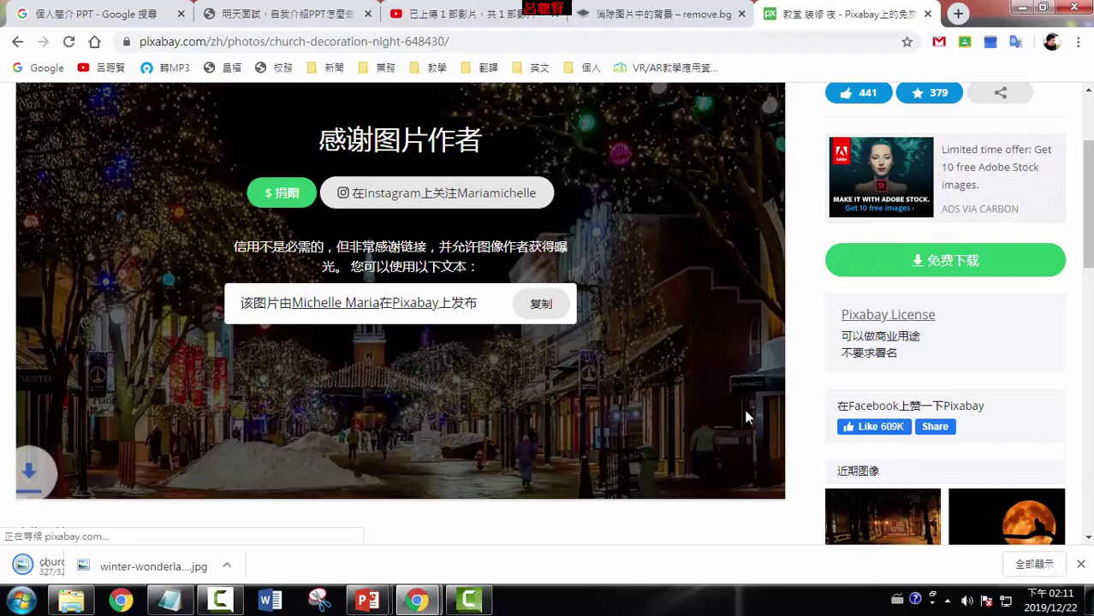
left_click(17, 42)
Scroll down the xmas results until the snowy fairy-lit forest road photo appears.
scroll(287, 265, "down", 3)
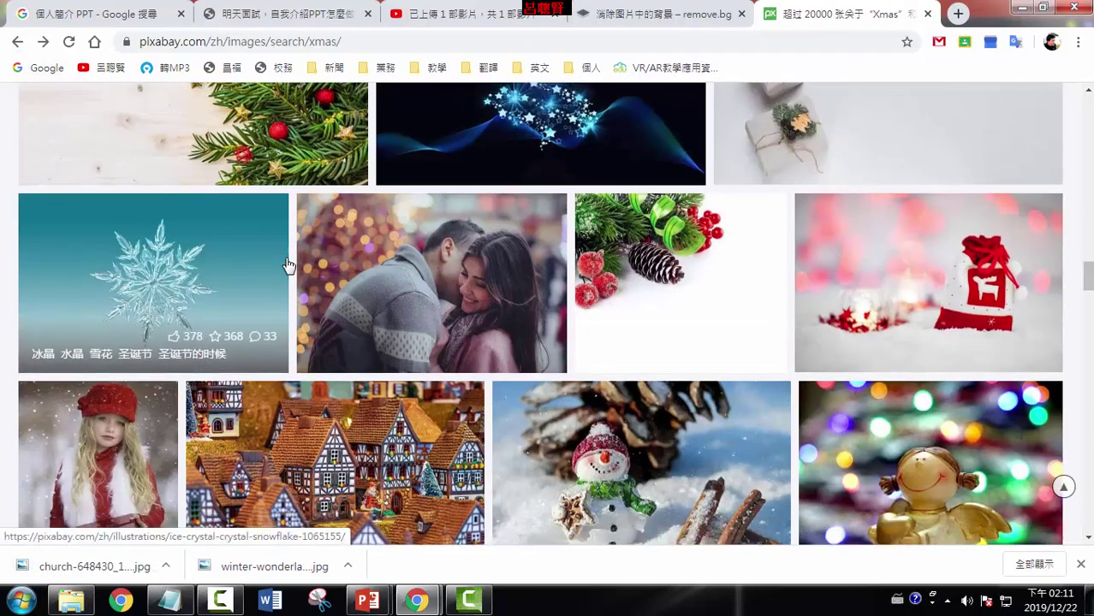
scroll(288, 266, "down", 2)
scroll(287, 265, "down", 2)
scroll(287, 265, "down", 3)
scroll(288, 266, "down", 1)
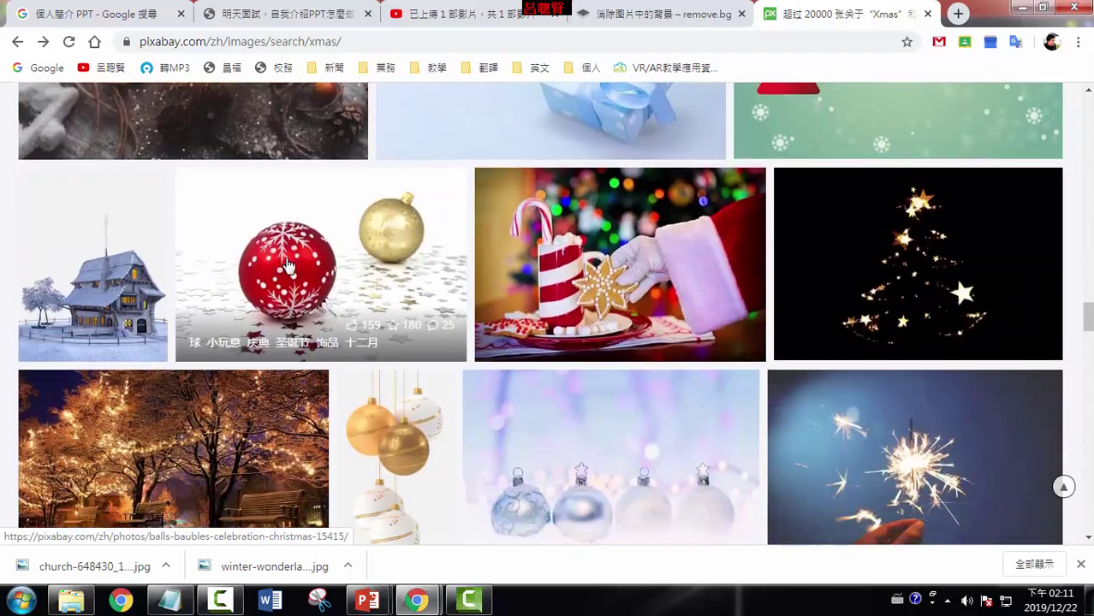
scroll(287, 265, "down", 2)
scroll(288, 266, "down", 3)
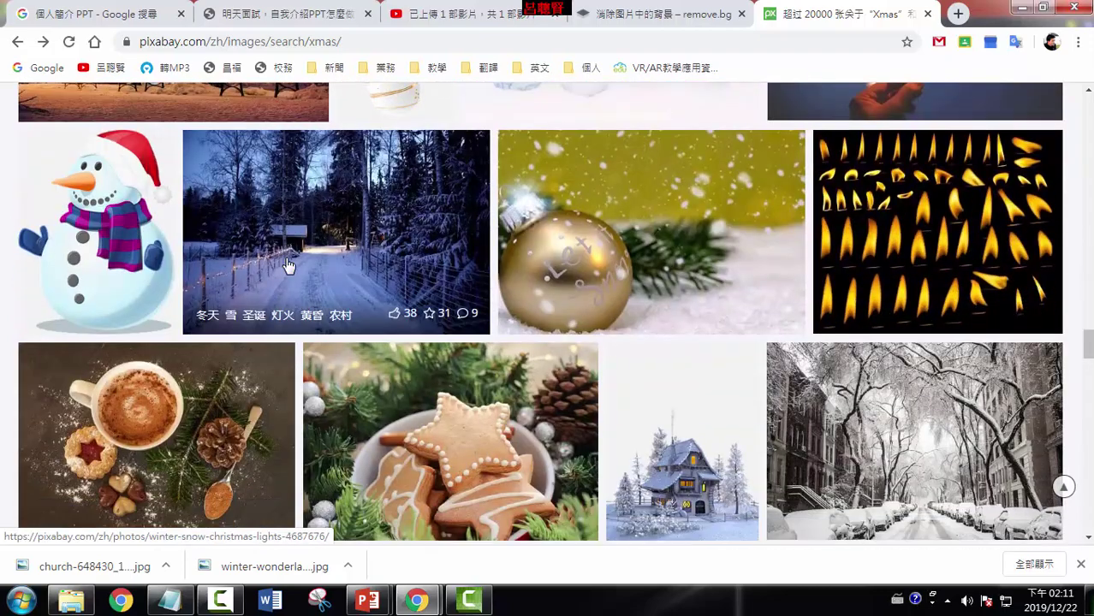
Download the snowy fairy-lit forest road photo at 1280×853.
left_click(349, 233)
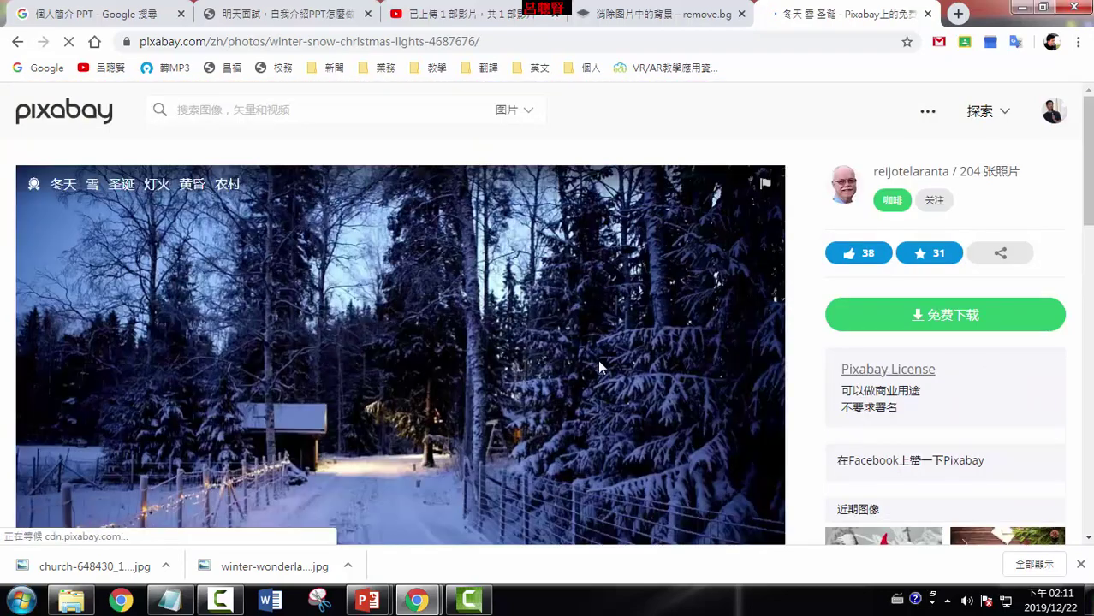
scroll(690, 406, "down", 3)
scroll(926, 361, "up", 2)
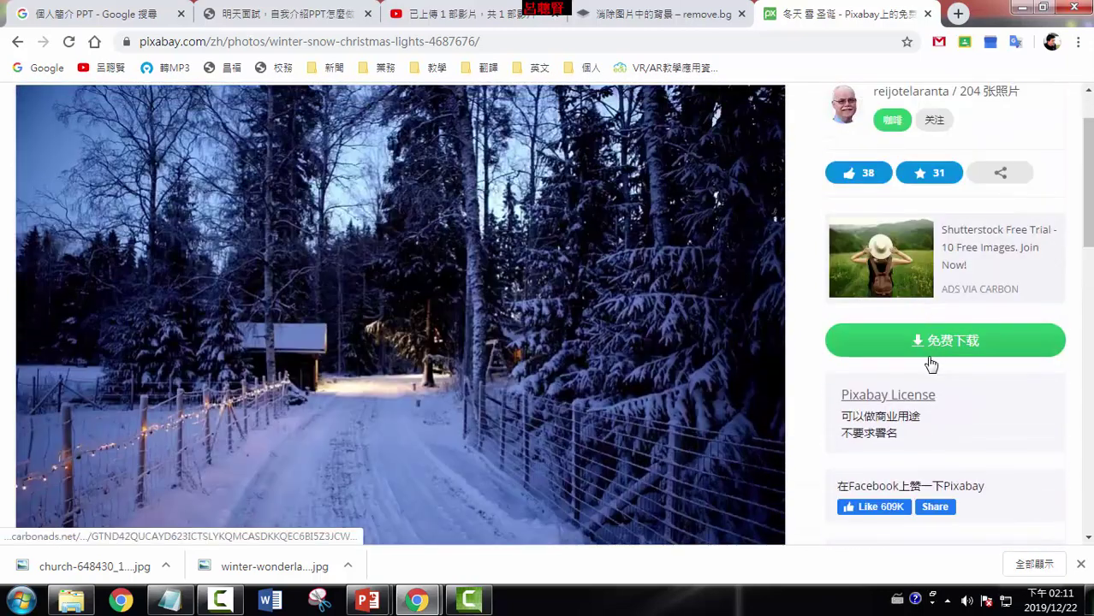
left_click(927, 343)
left_click(847, 410)
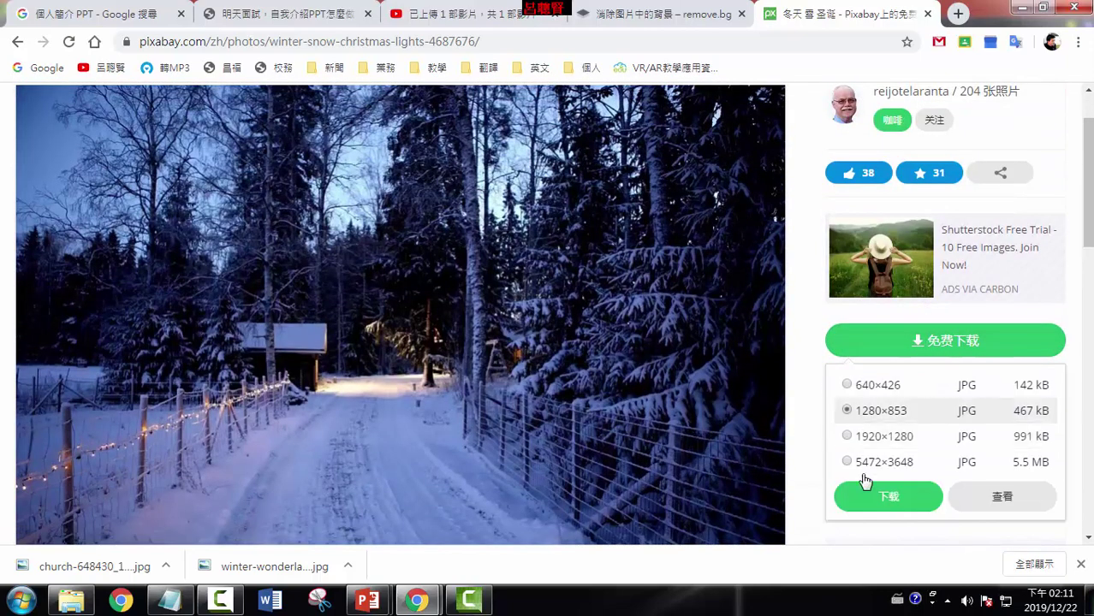
left_click(886, 500)
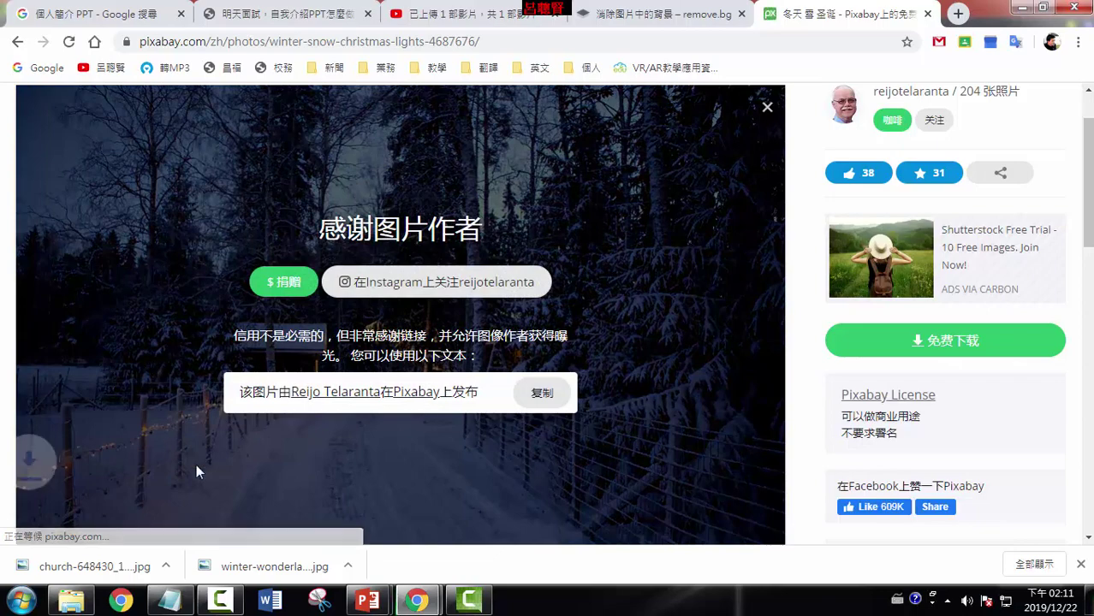
Switch to the kknews article, then to the PowerPoint presentation with nothing selected.
left_click(282, 14)
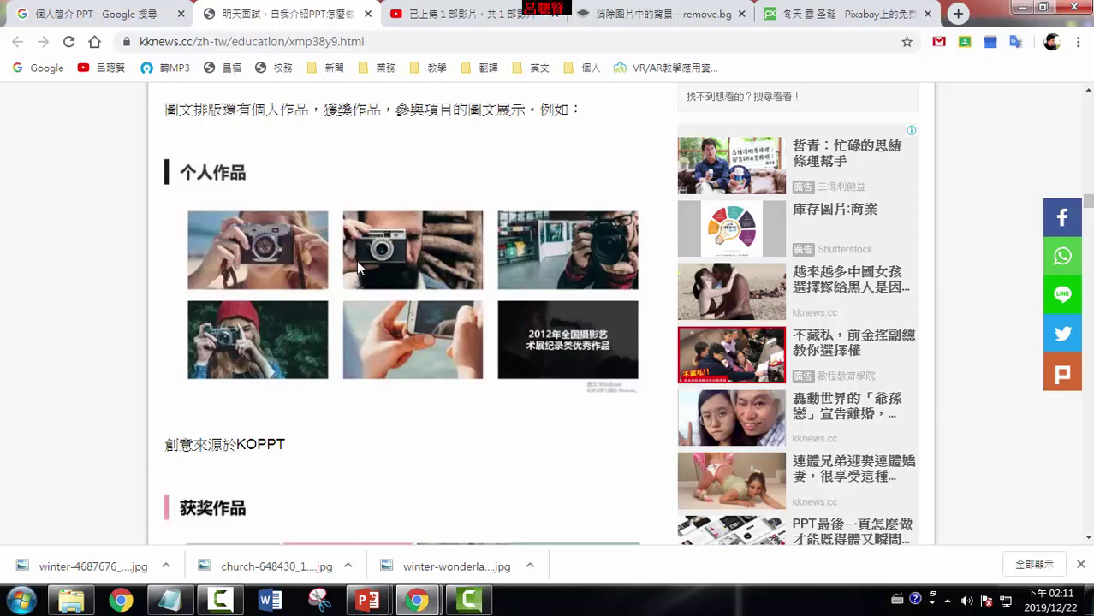
mouse_move(367, 597)
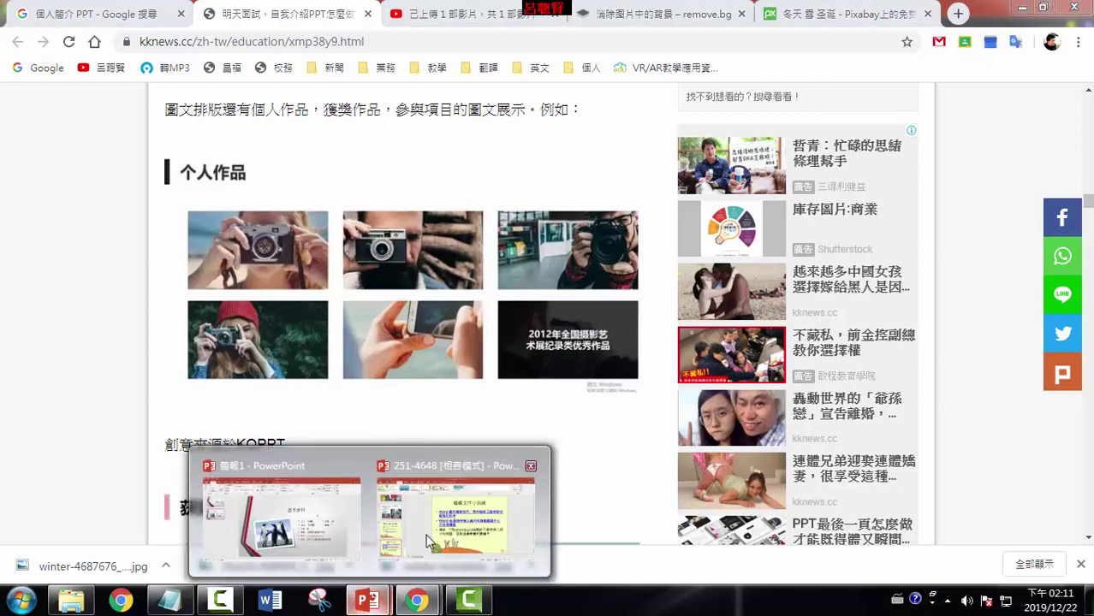
left_click(330, 517)
left_click(111, 280)
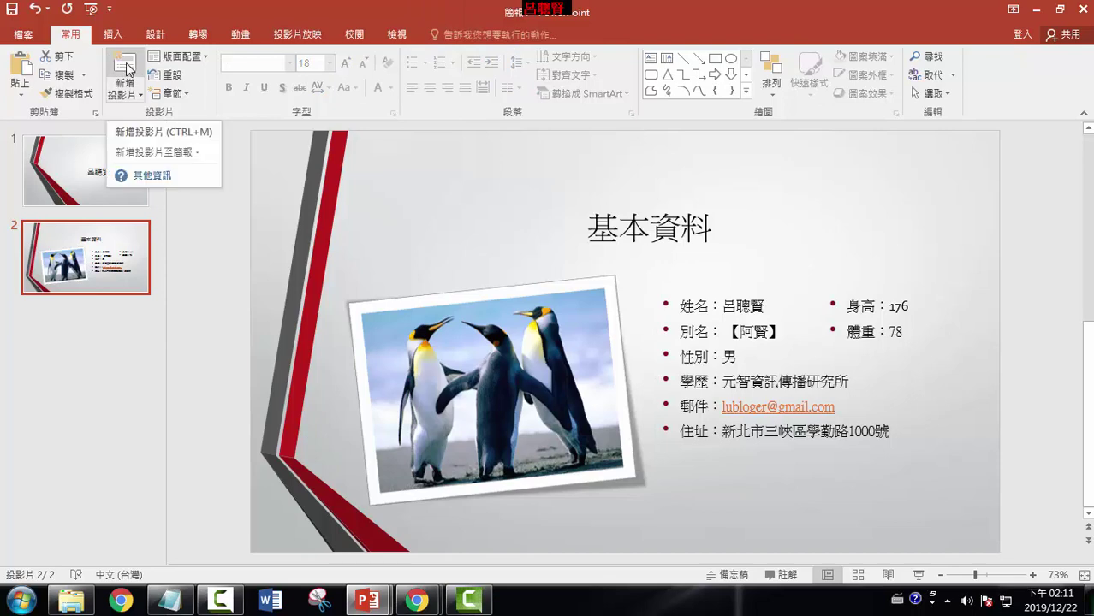
Add a two-content slide 3 after 基本資料 and title it 個人作品.
left_click(125, 69)
left_click(623, 241)
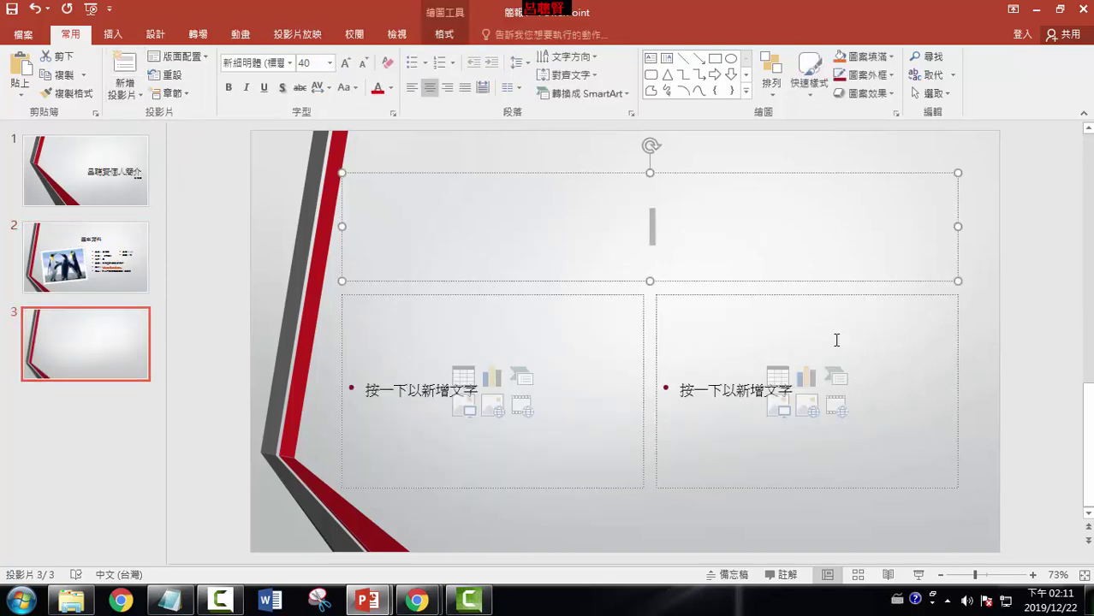
type("個人")
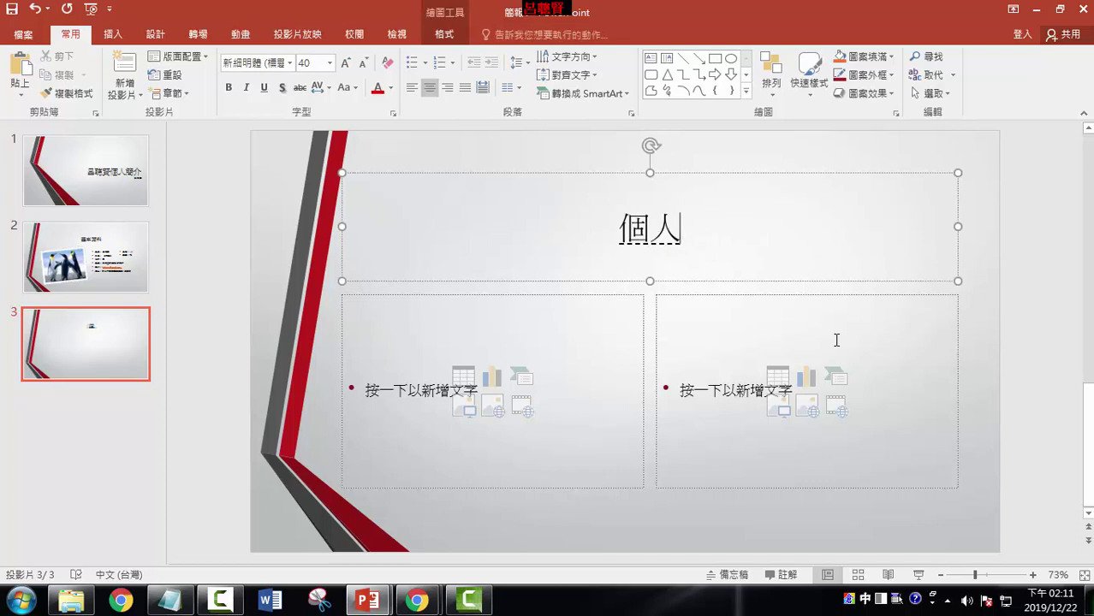
type("作品")
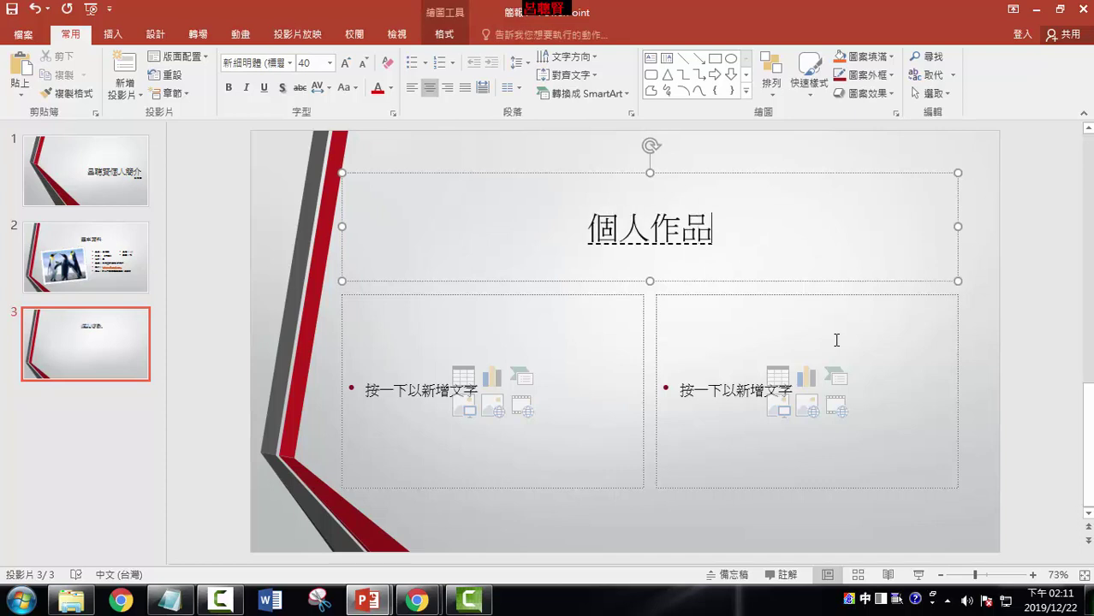
key("Return")
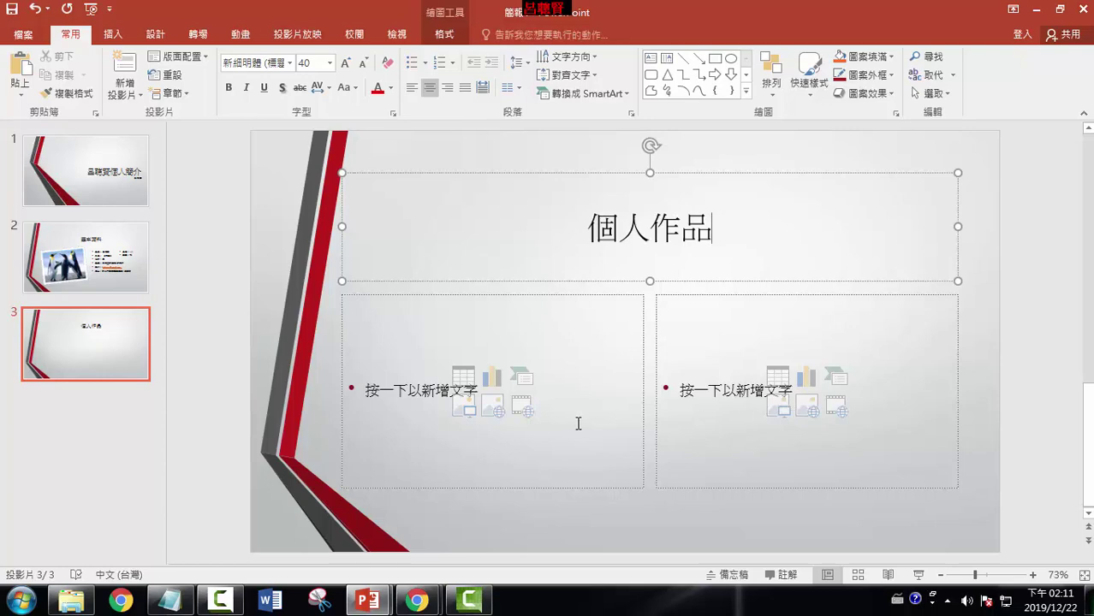
Insert the winter-4687676 picture from Downloads into slide 3's left content box.
left_click(469, 413)
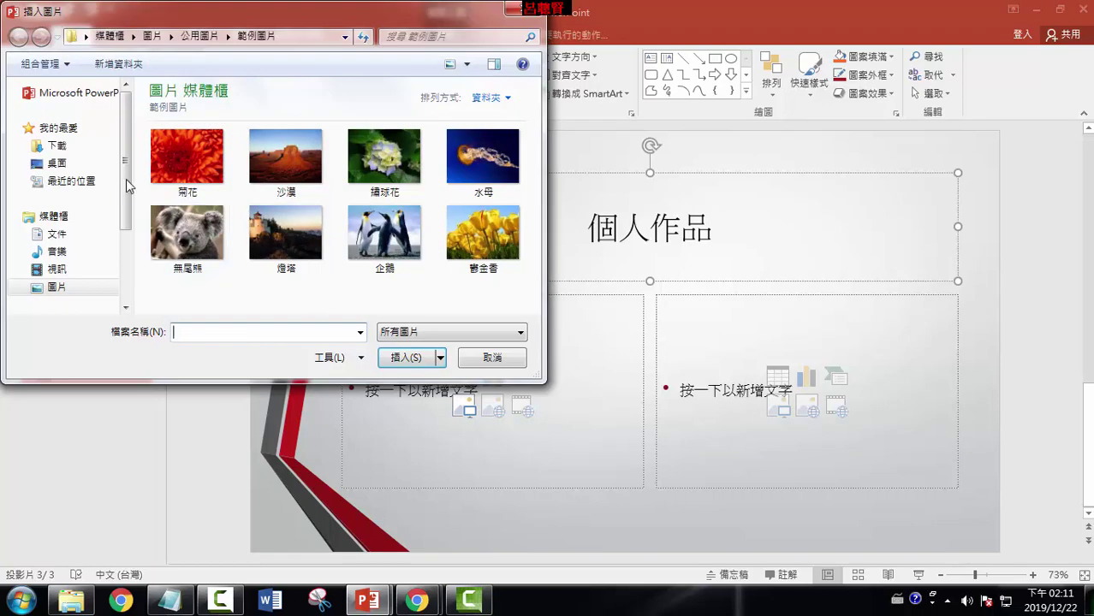
left_click(68, 152)
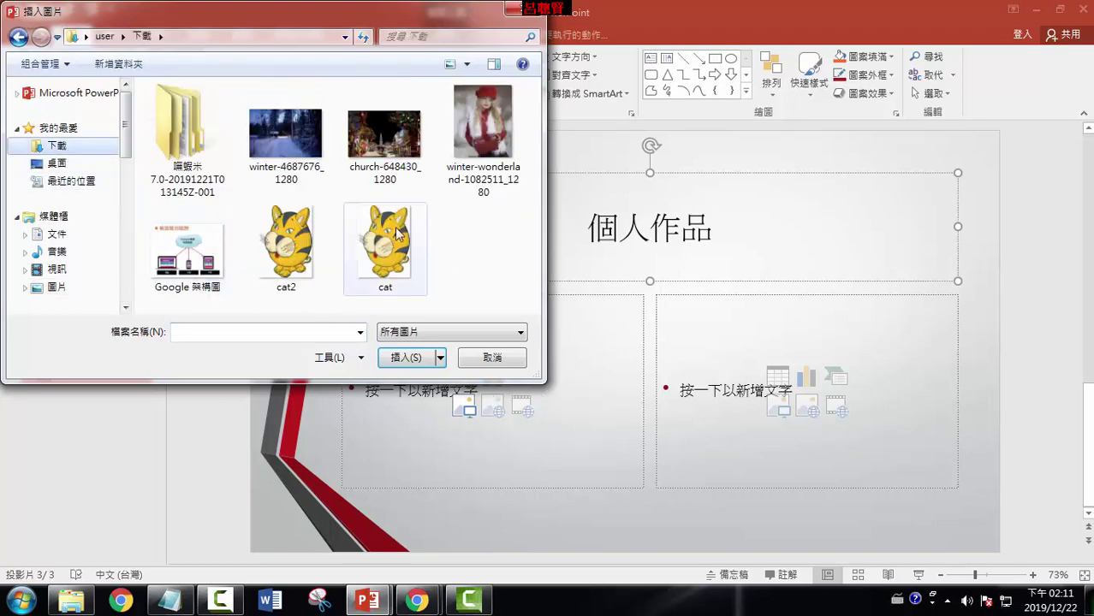
left_click(306, 147)
left_click(403, 358)
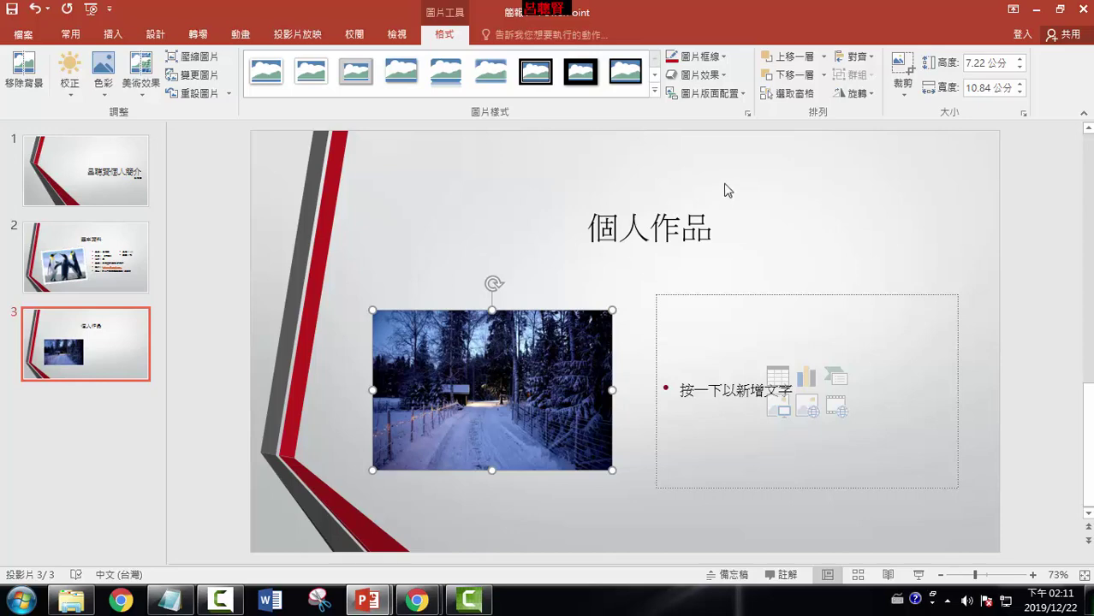
left_click(726, 58)
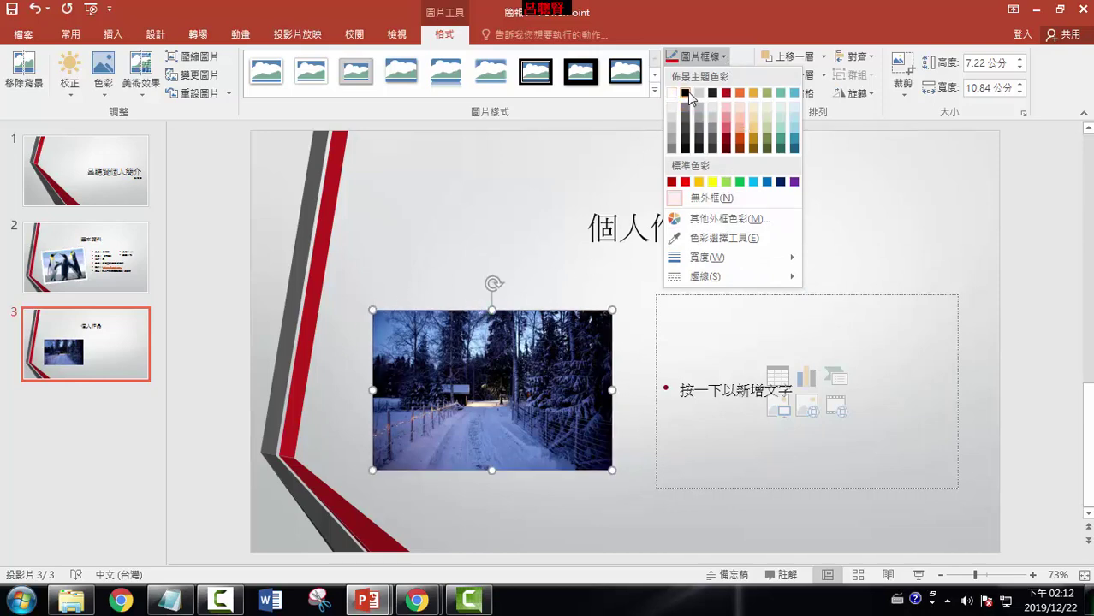
Give the snowy road photo a black 2.25 pt border.
left_click(687, 92)
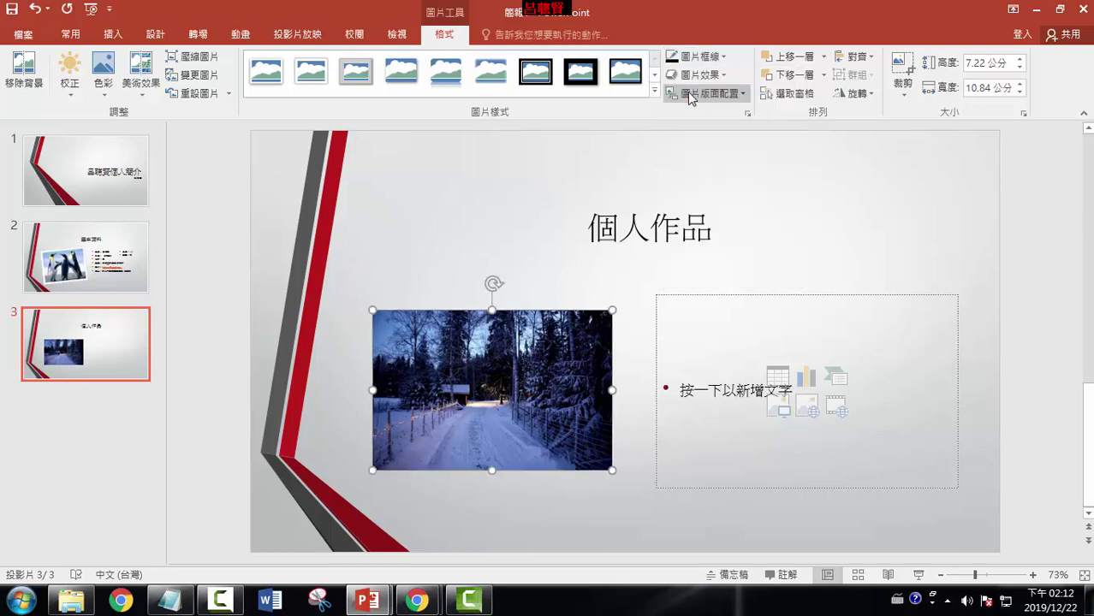
left_click(724, 58)
mouse_move(733, 261)
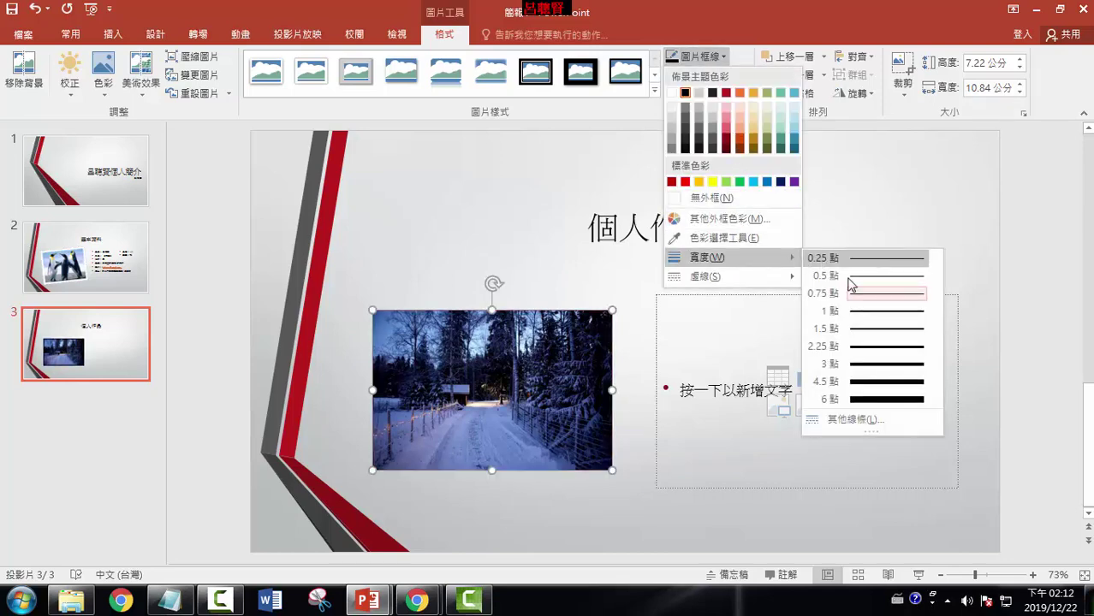
left_click(877, 349)
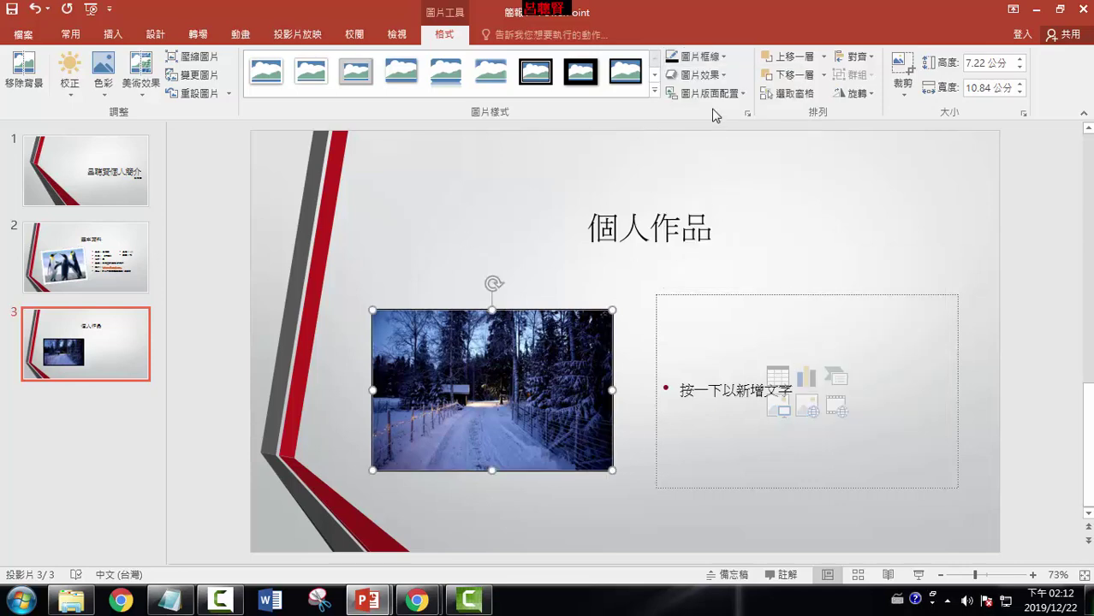
Apply an outer diagonal-offset shadow to the snowy road photo.
left_click(725, 75)
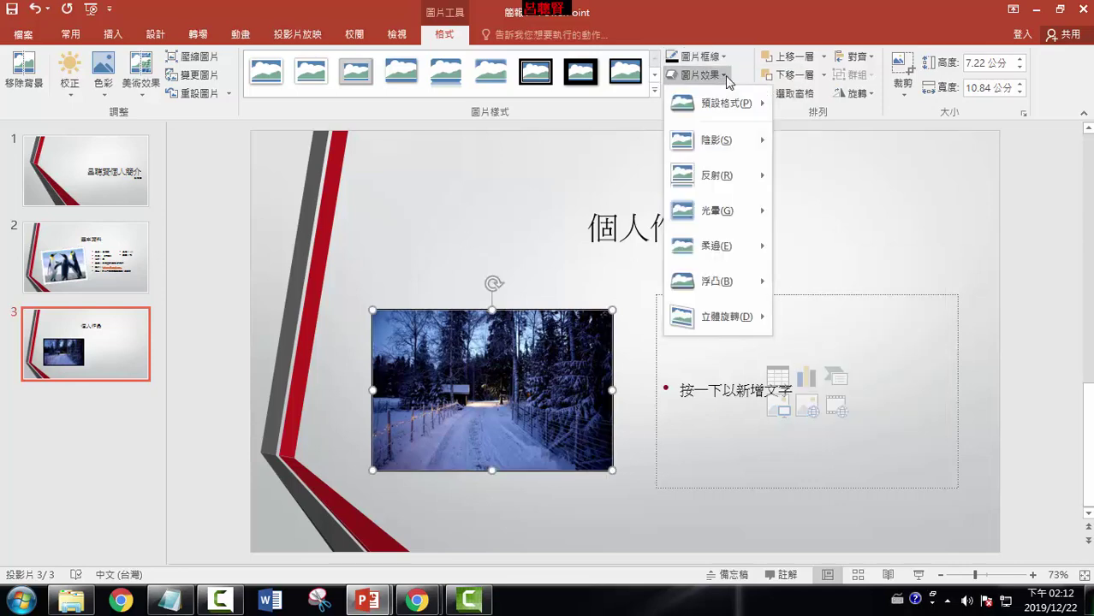
mouse_move(725, 150)
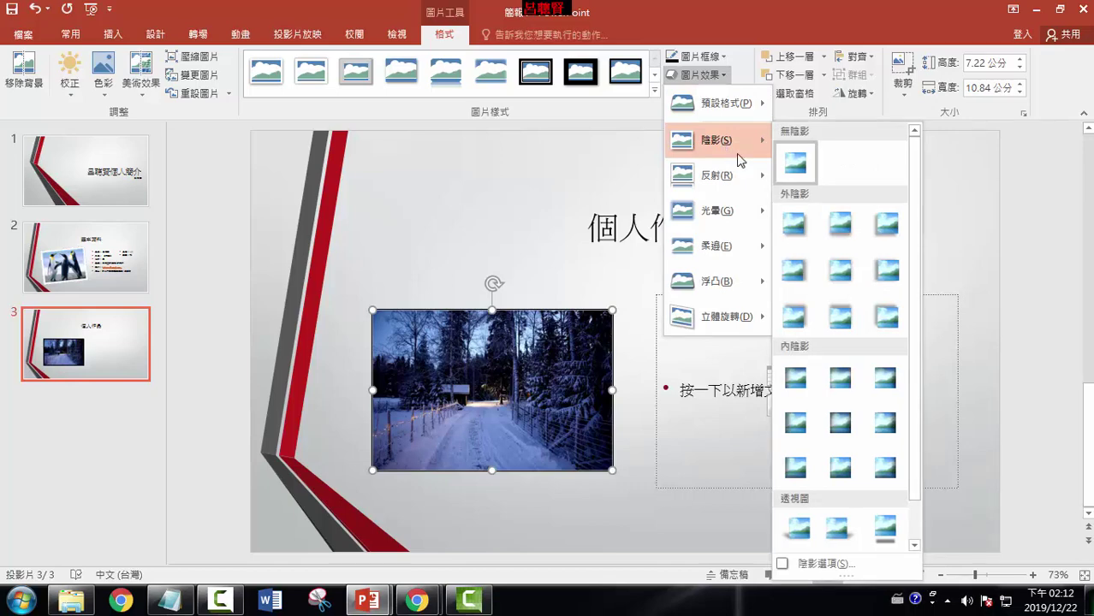
left_click(874, 231)
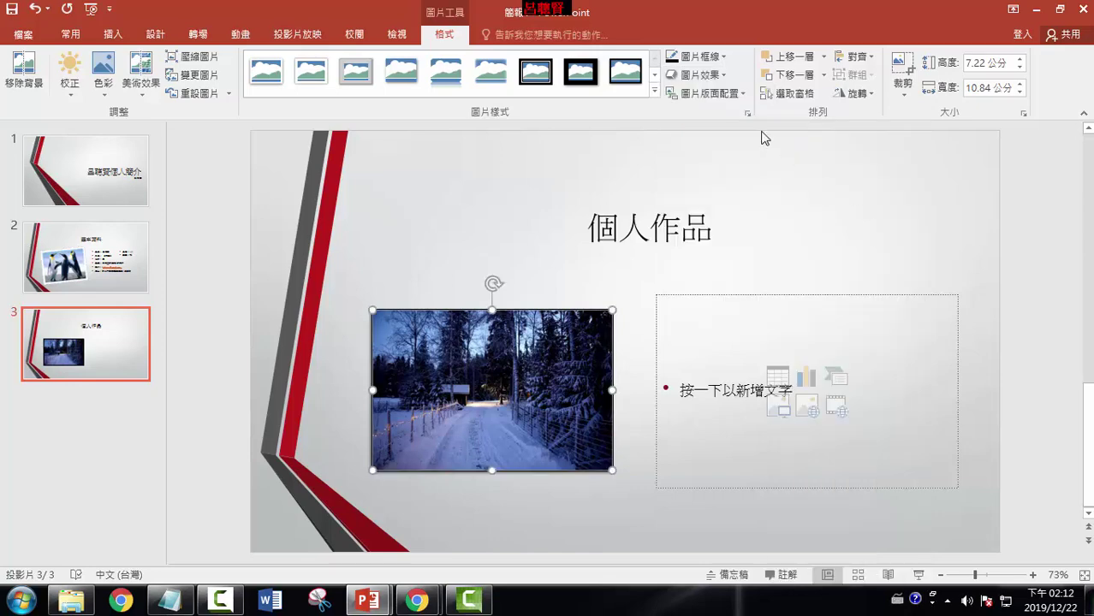
left_click(725, 76)
mouse_move(727, 101)
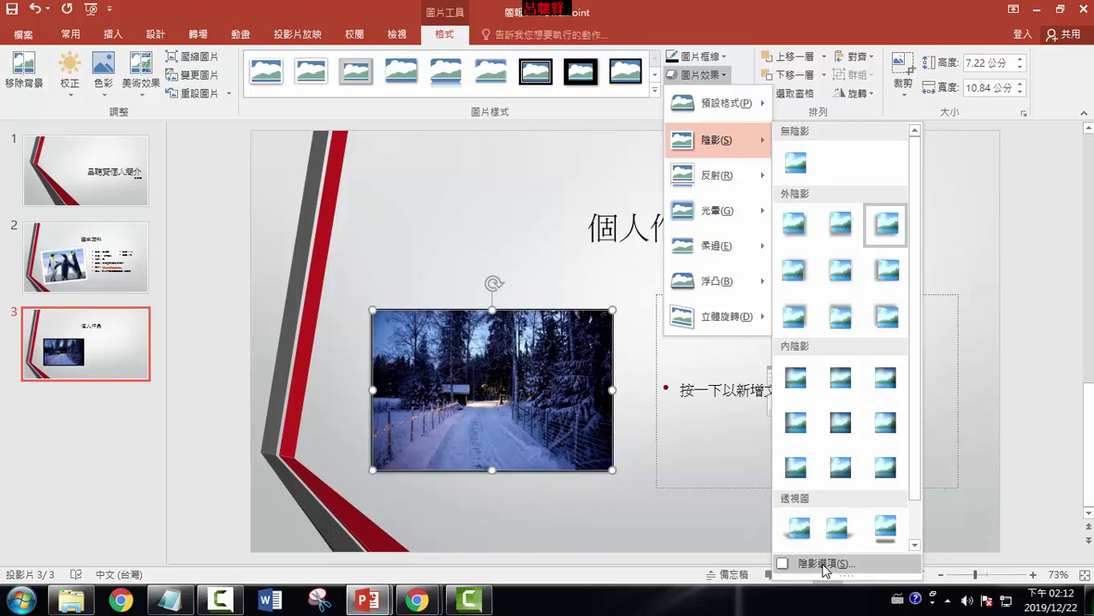
Set the snowy road photo's shadow distance to 9 pt and close the Format Picture pane.
left_click(824, 564)
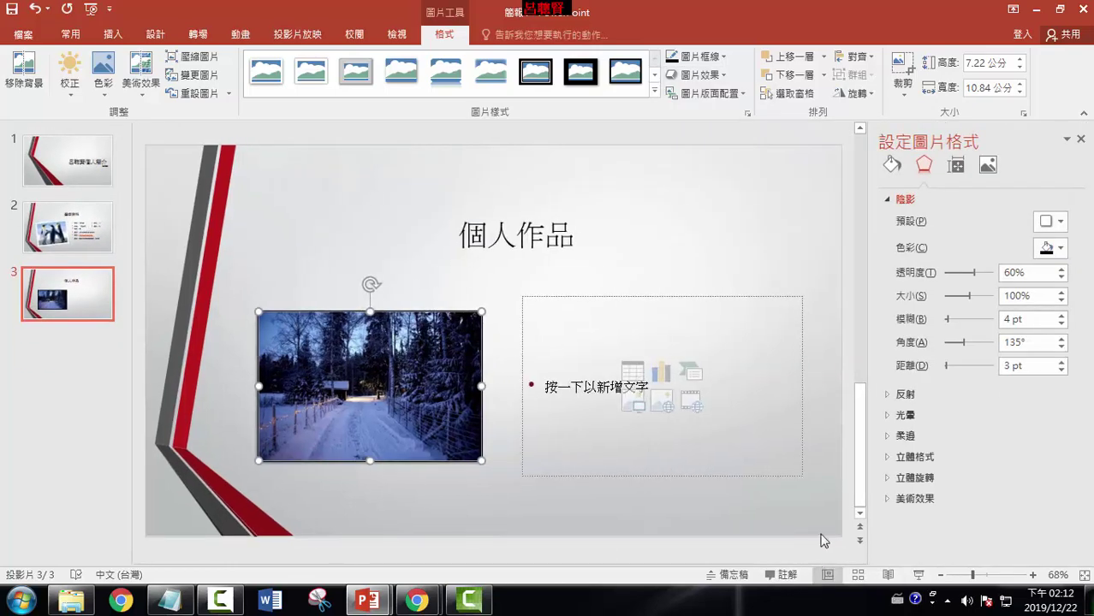
left_click(1061, 362)
left_click(1061, 362)
left_click(1061, 362)
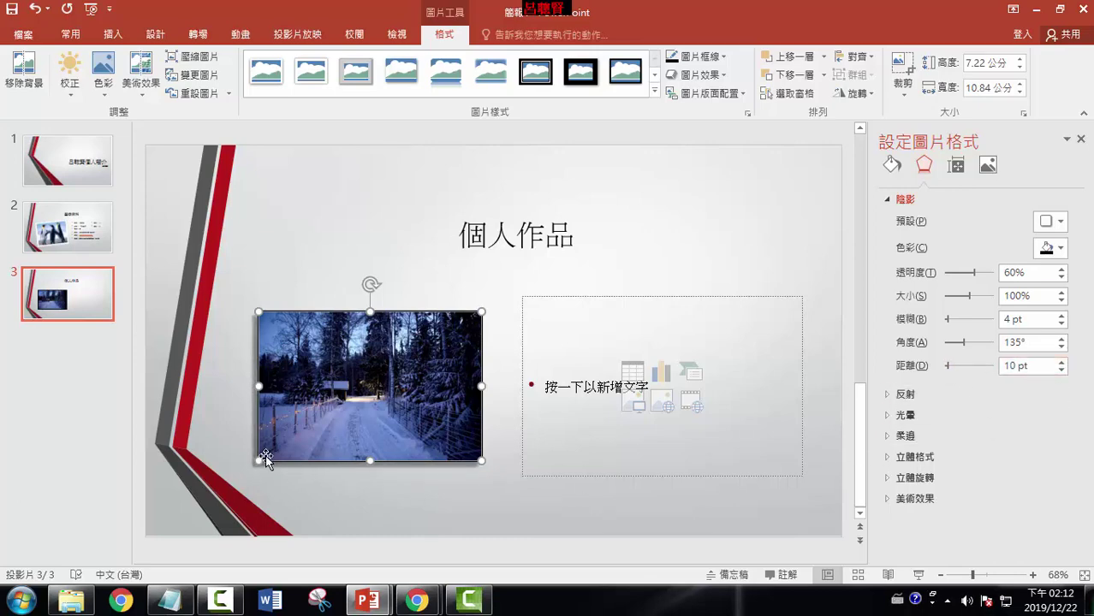
left_click(1061, 371)
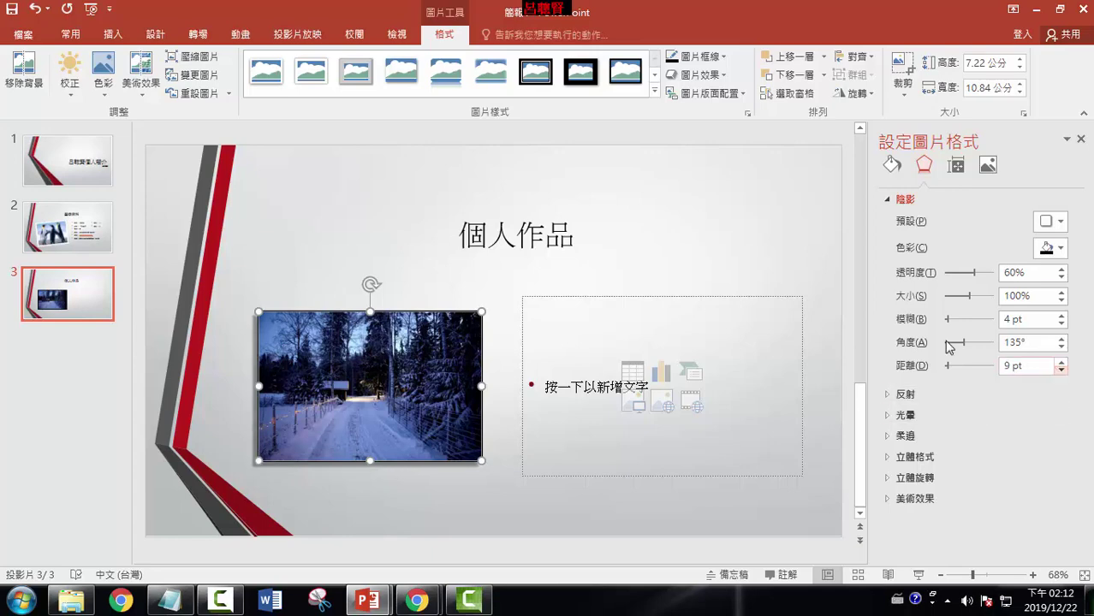
left_click(725, 227)
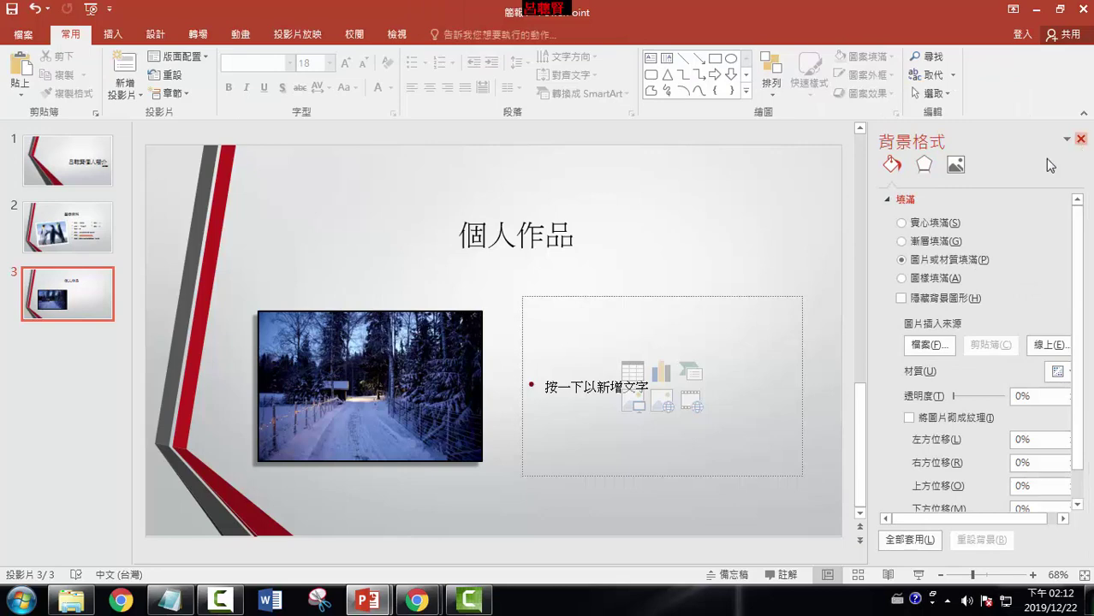
left_click(1080, 139)
Duplicate the snow photo to the right and replace the copy with church-648430_1280.
left_click(529, 393)
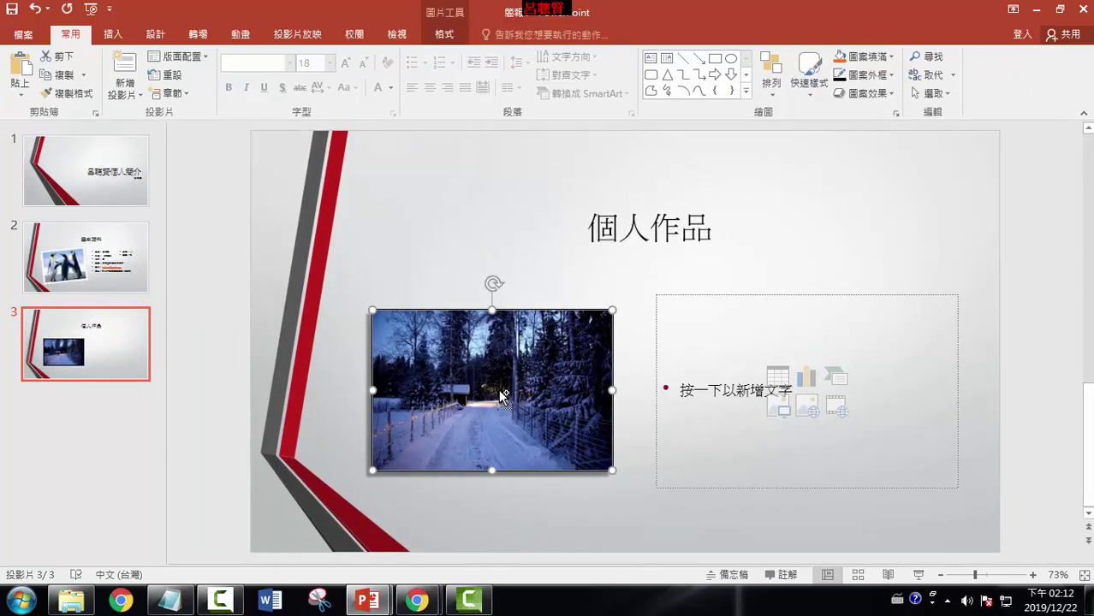
left_click_drag(498, 388, 786, 392)
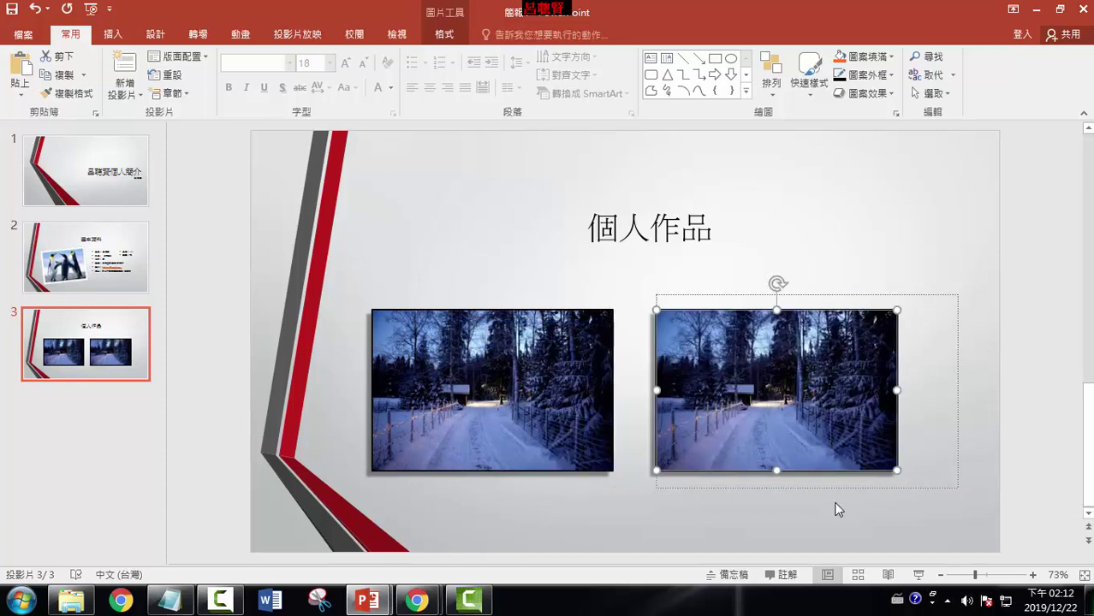
right_click(797, 404)
left_click(853, 239)
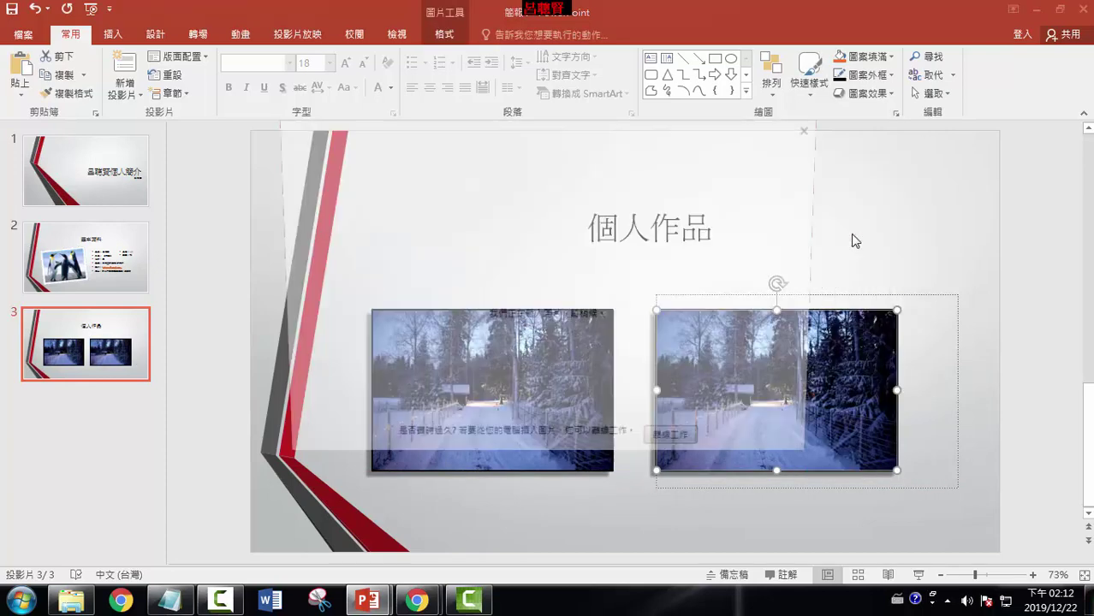
left_click(427, 216)
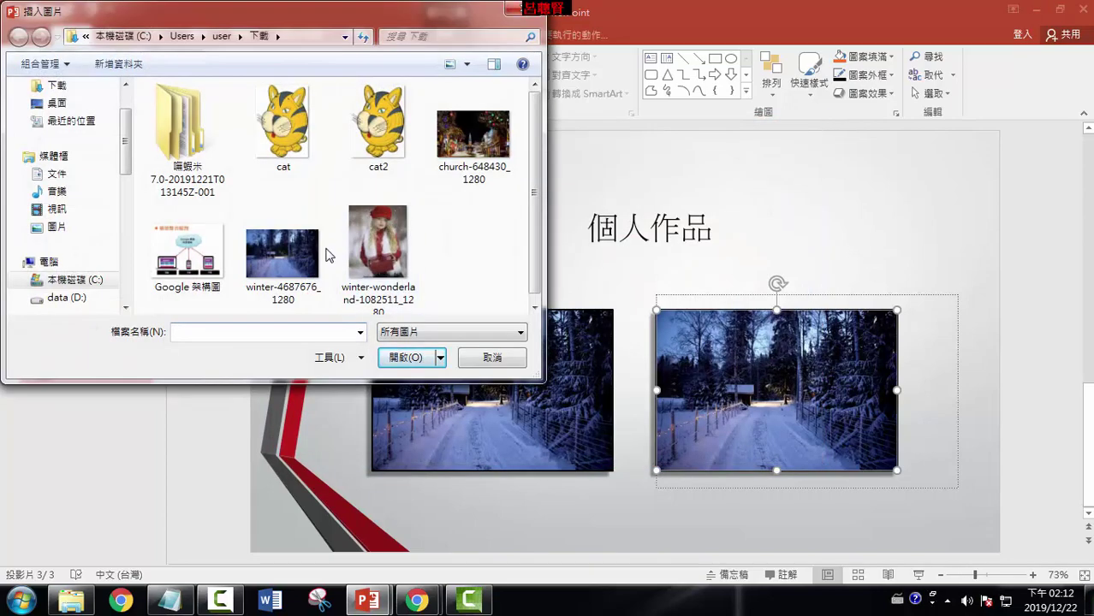
double_click(465, 126)
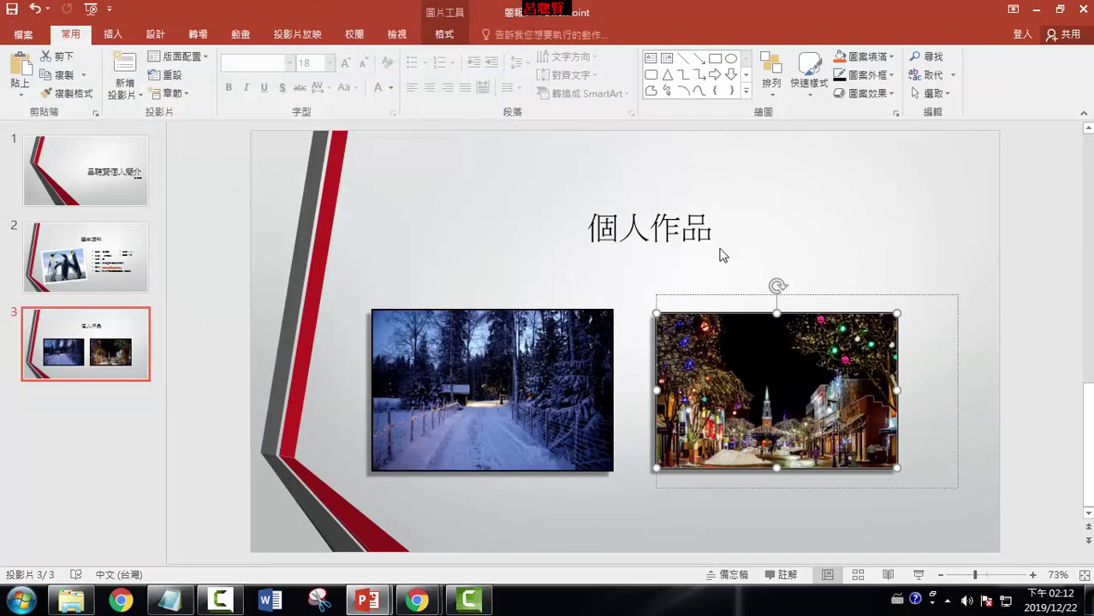
Return to the Pixabay xmas search results in the browser.
mouse_move(416, 599)
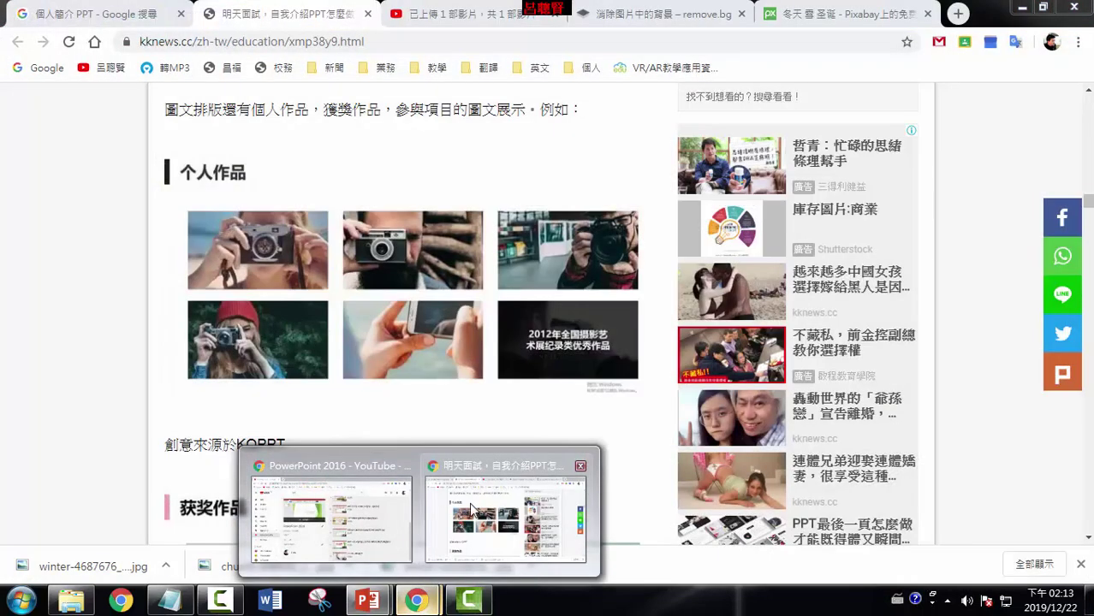
left_click(504, 513)
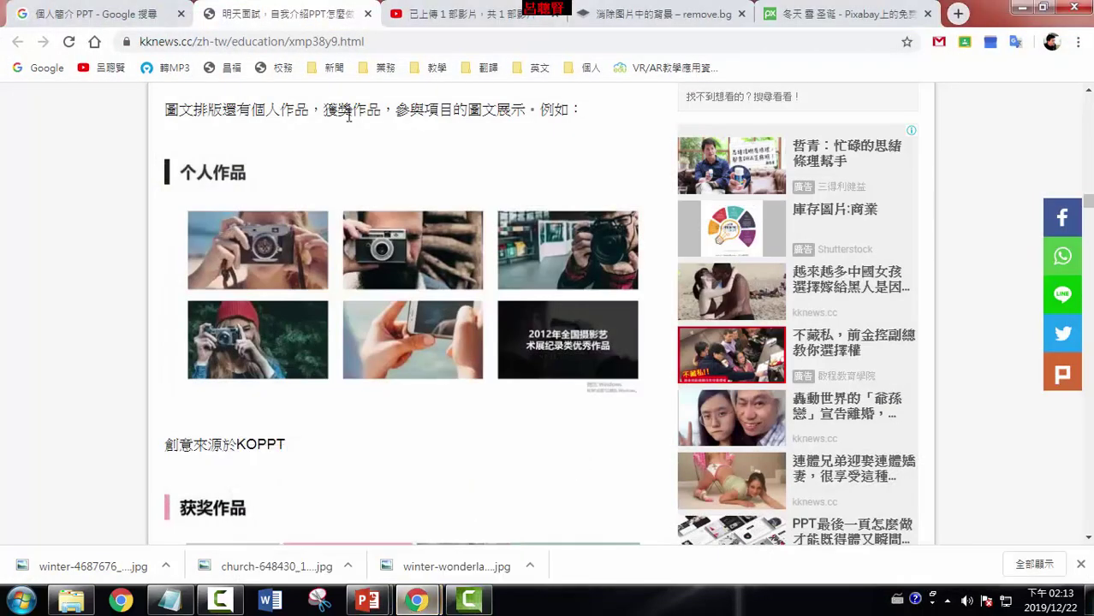
left_click(830, 14)
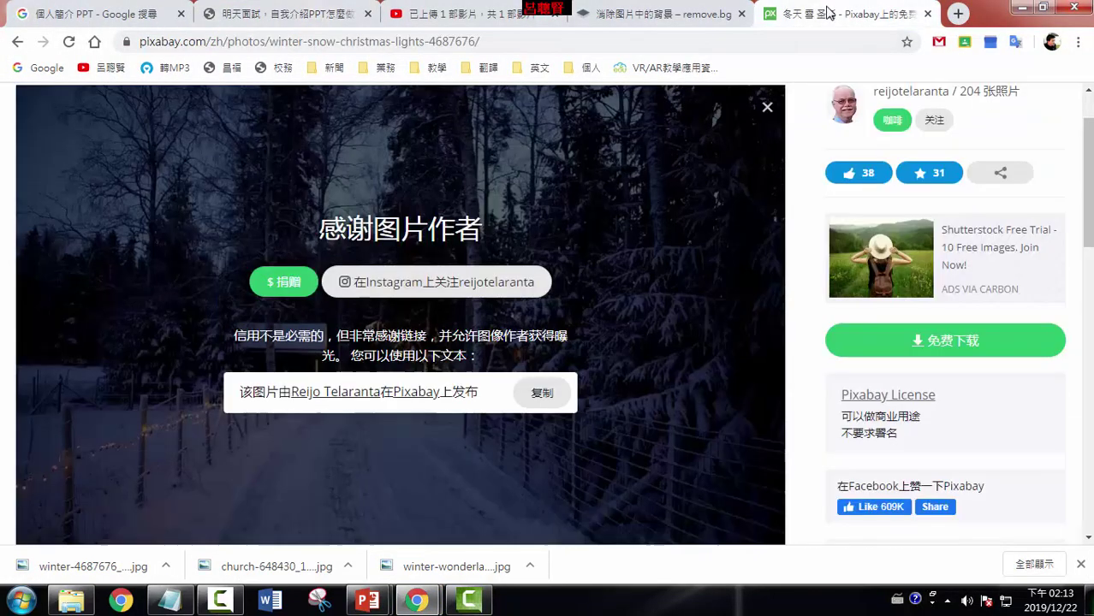
left_click(18, 41)
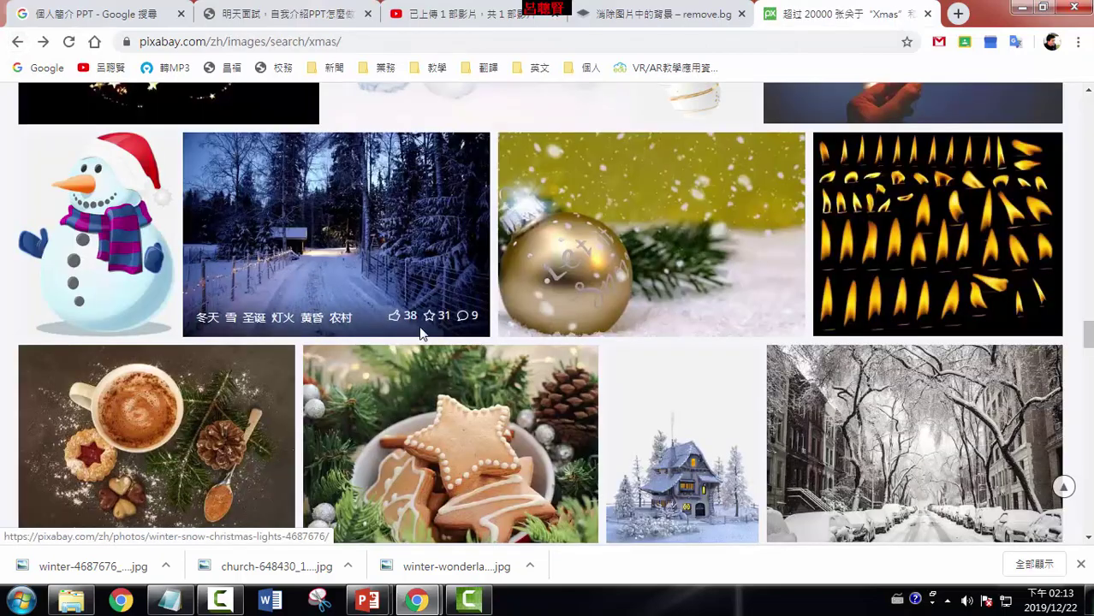
scroll(420, 334, "down", 3)
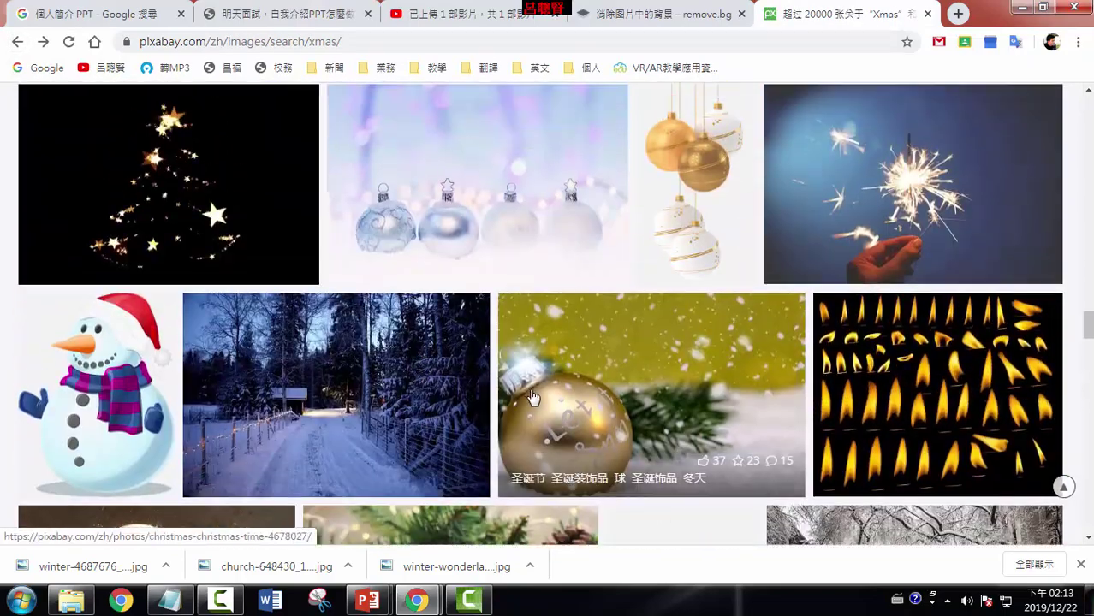
scroll(421, 331, "up", 5)
scroll(341, 394, "up", 3)
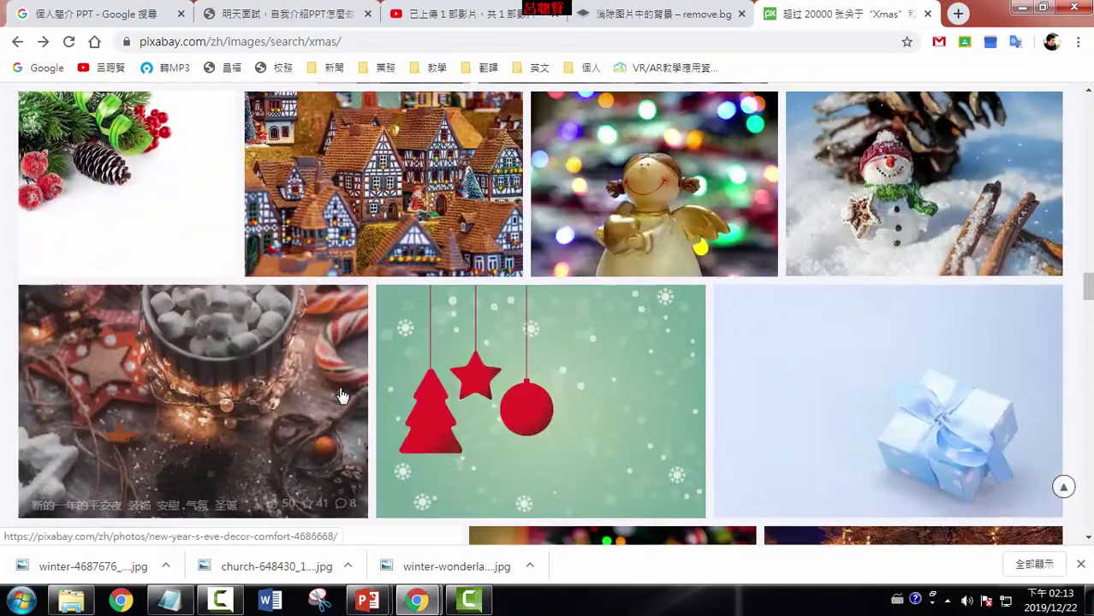
scroll(342, 392, "up", 4)
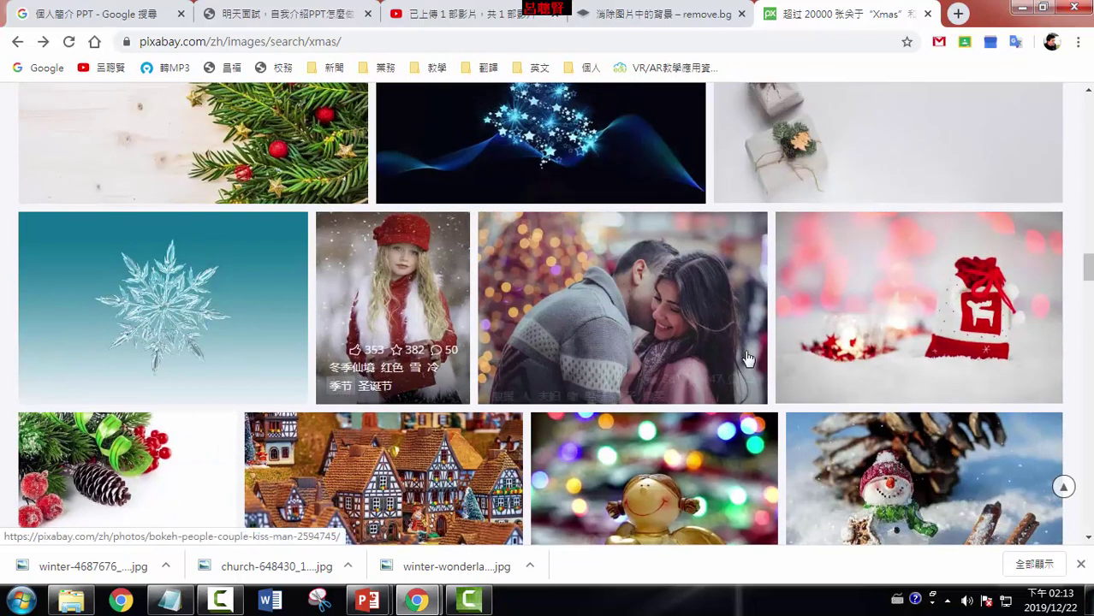
Download the red Christmas sack photo at 1280×853.
left_click(936, 316)
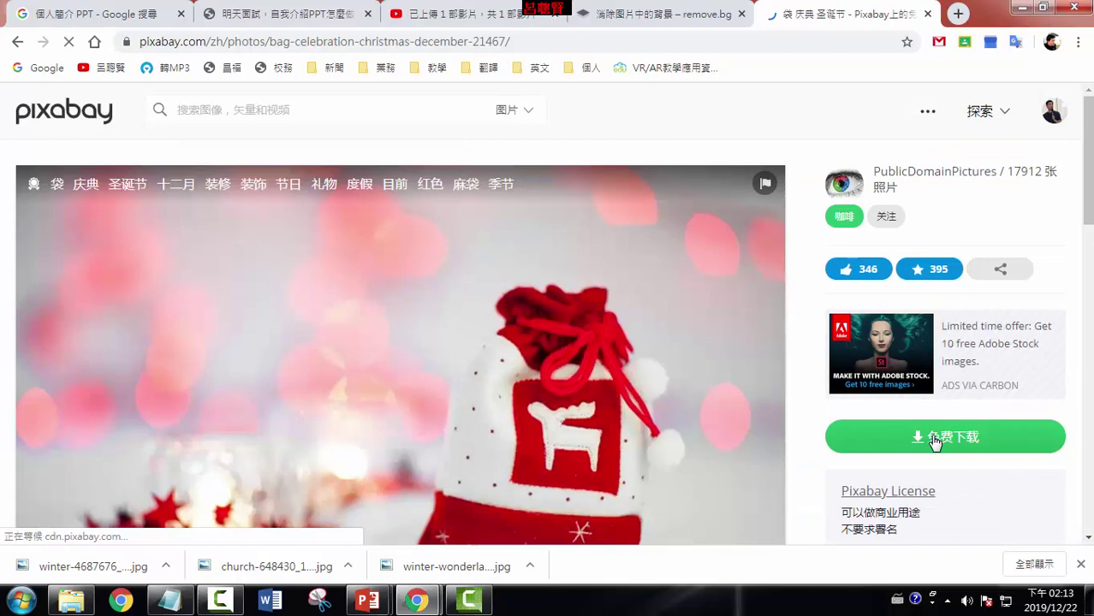
left_click(934, 438)
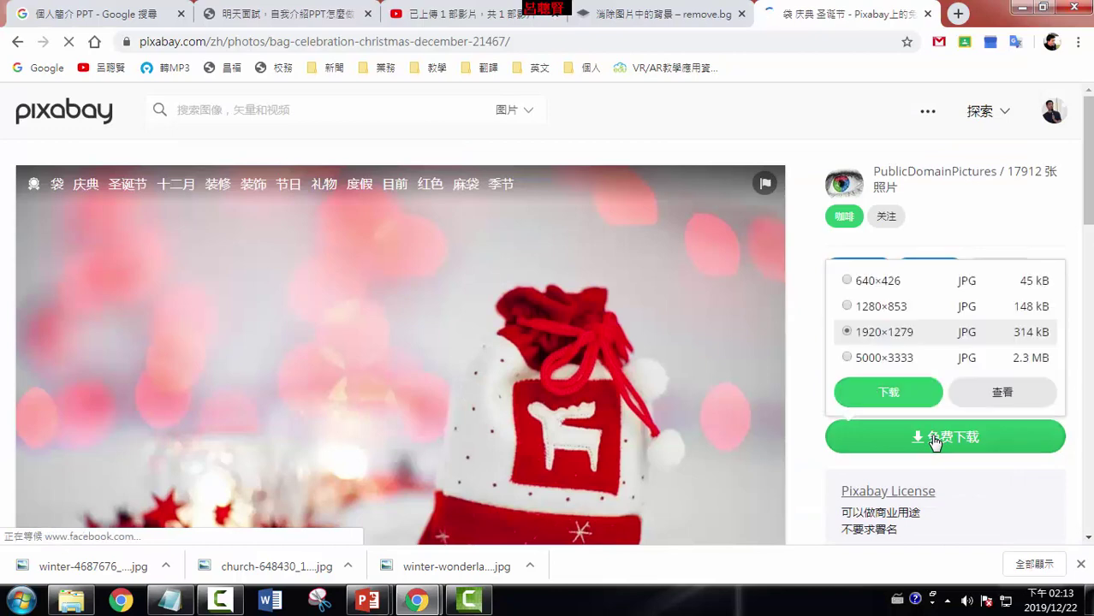
left_click(894, 310)
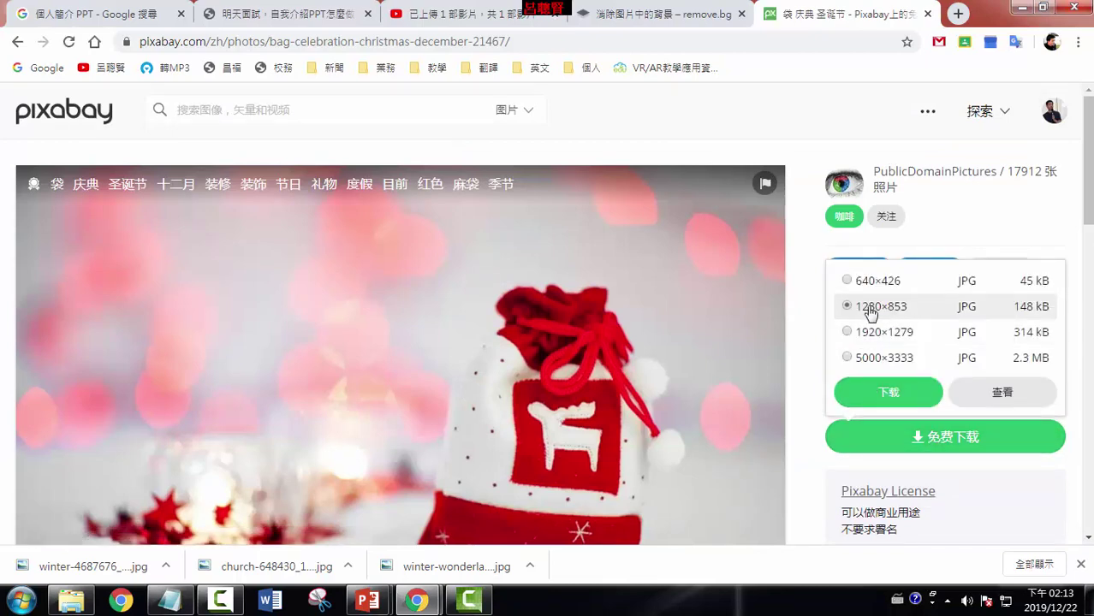
left_click(890, 399)
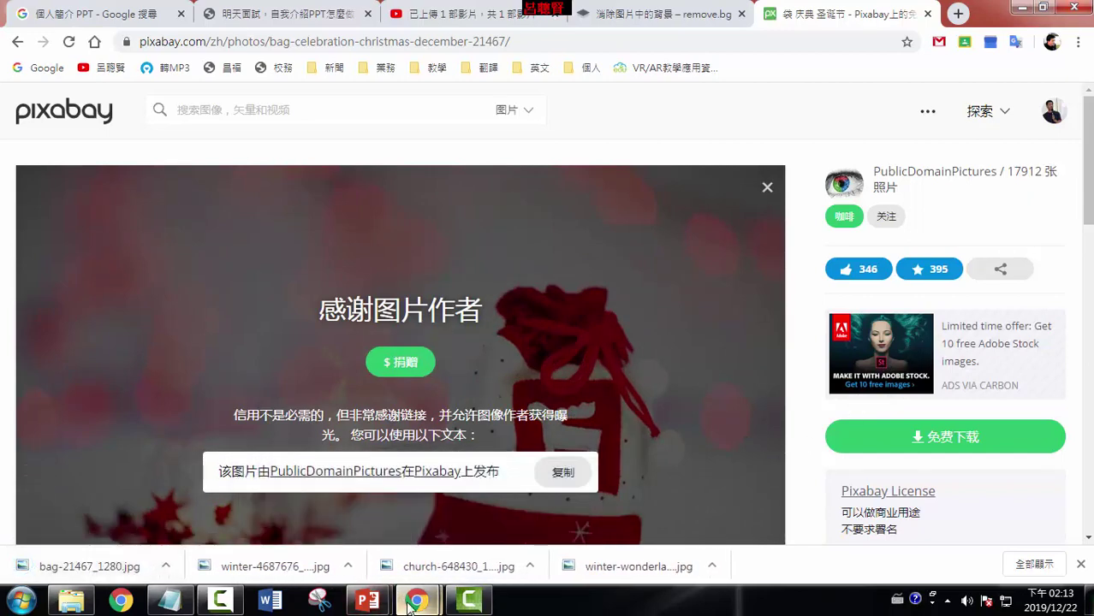
Swap the church street picture for bag-21467_1280, keeping its frame and shadow, then preview slide 3 full-screen.
mouse_move(374, 602)
left_click(308, 531)
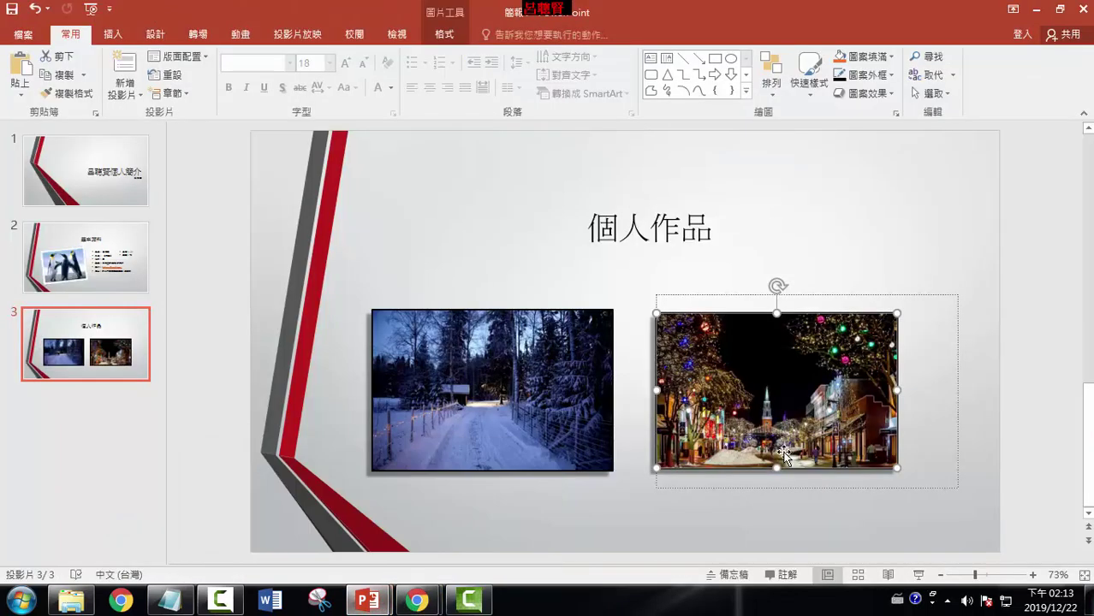
right_click(784, 379)
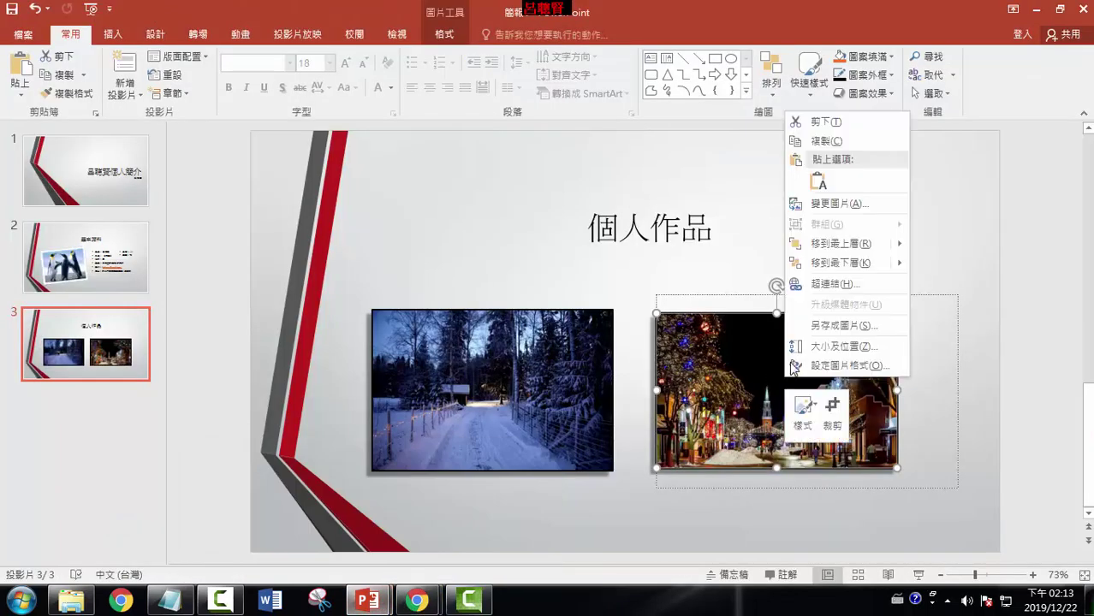
left_click(839, 203)
left_click(390, 221)
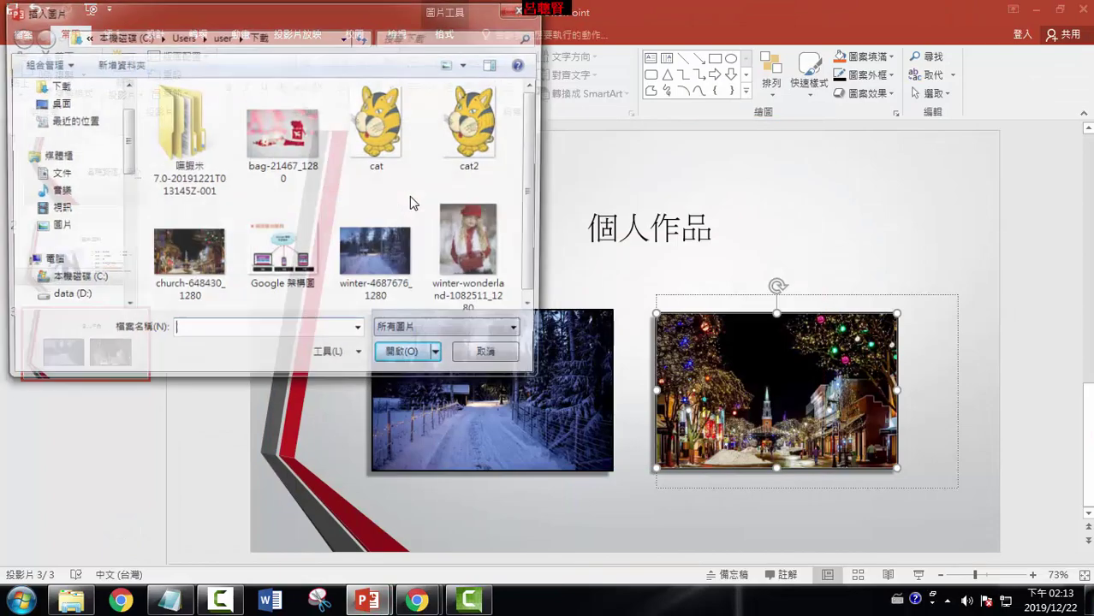
double_click(282, 136)
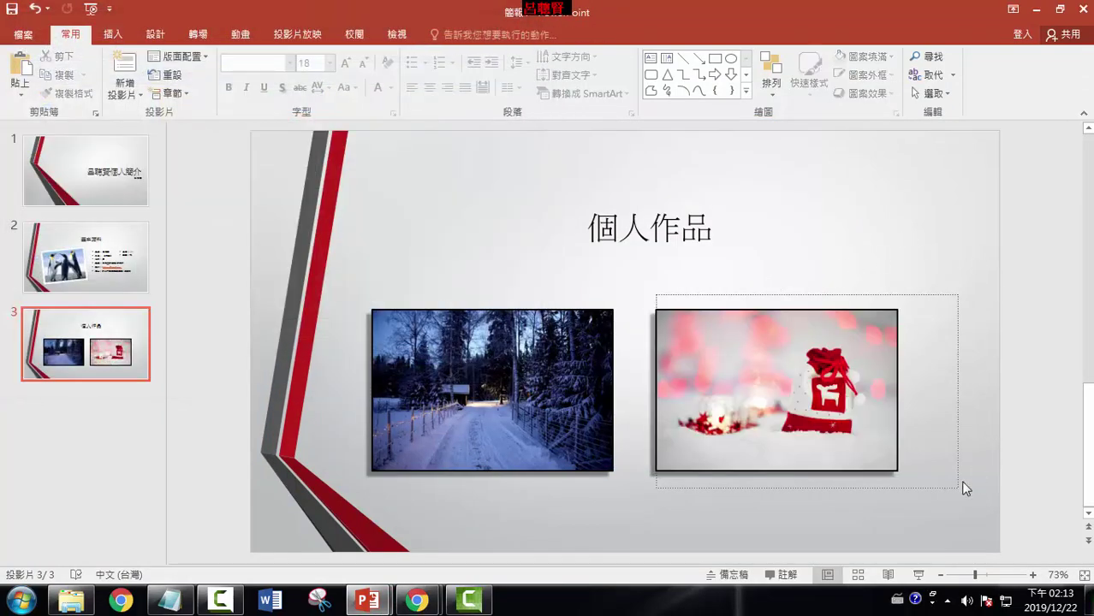
left_click(919, 575)
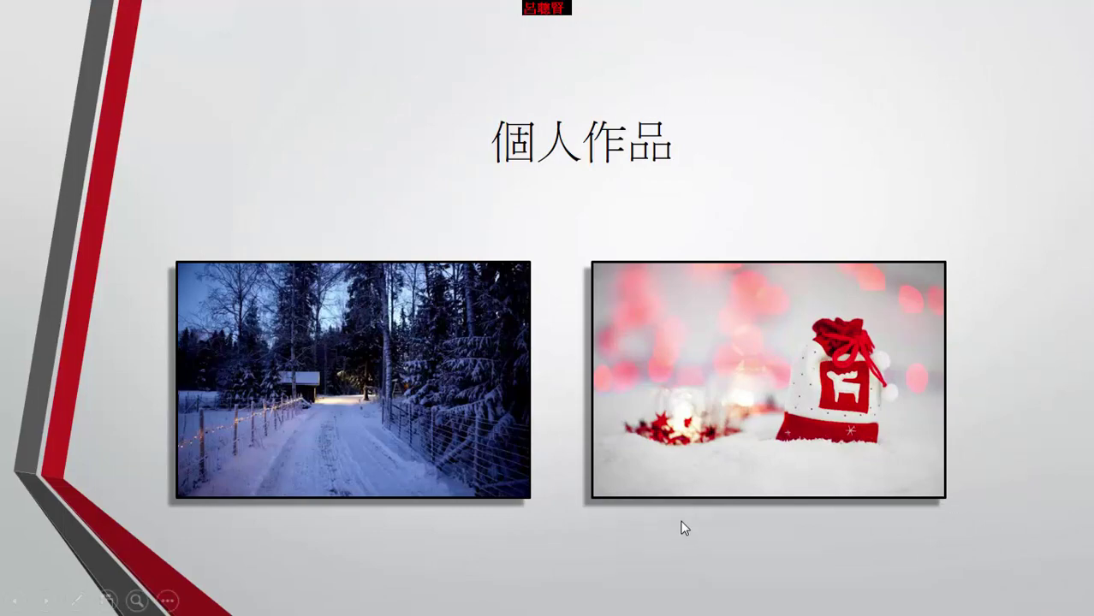
key("Escape")
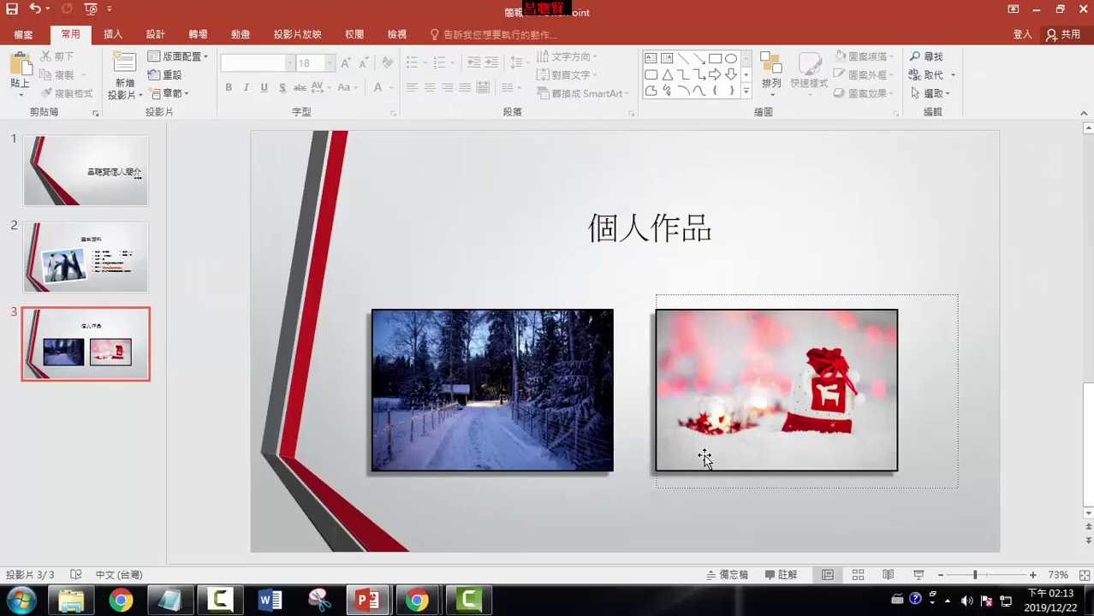
Delete the red gift photo and shrink the snowy forest photo, nudging it up-left.
left_click(548, 398)
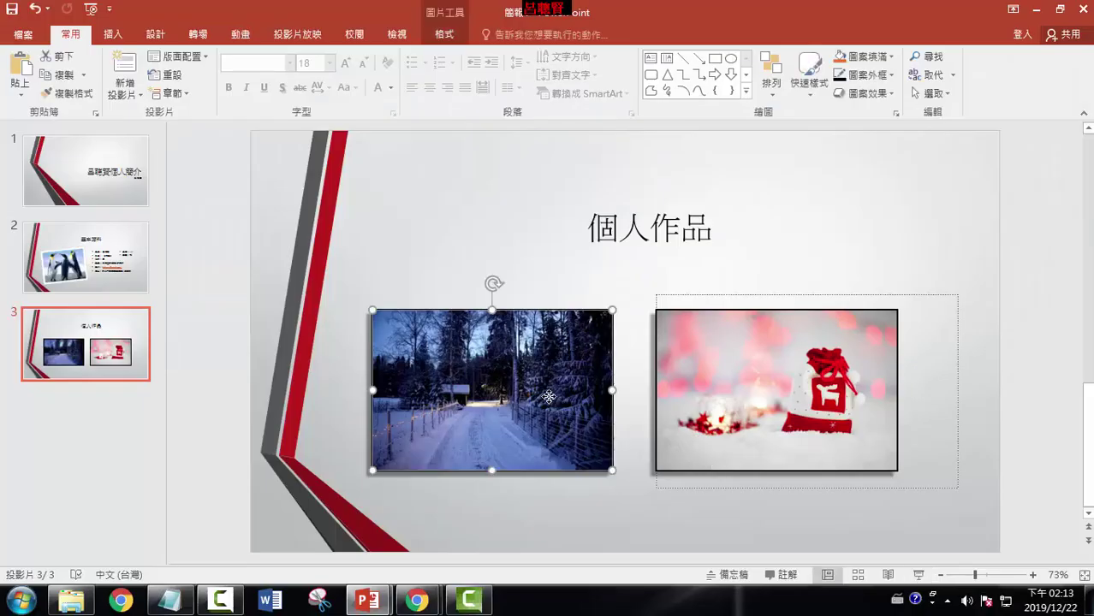
left_click(697, 394)
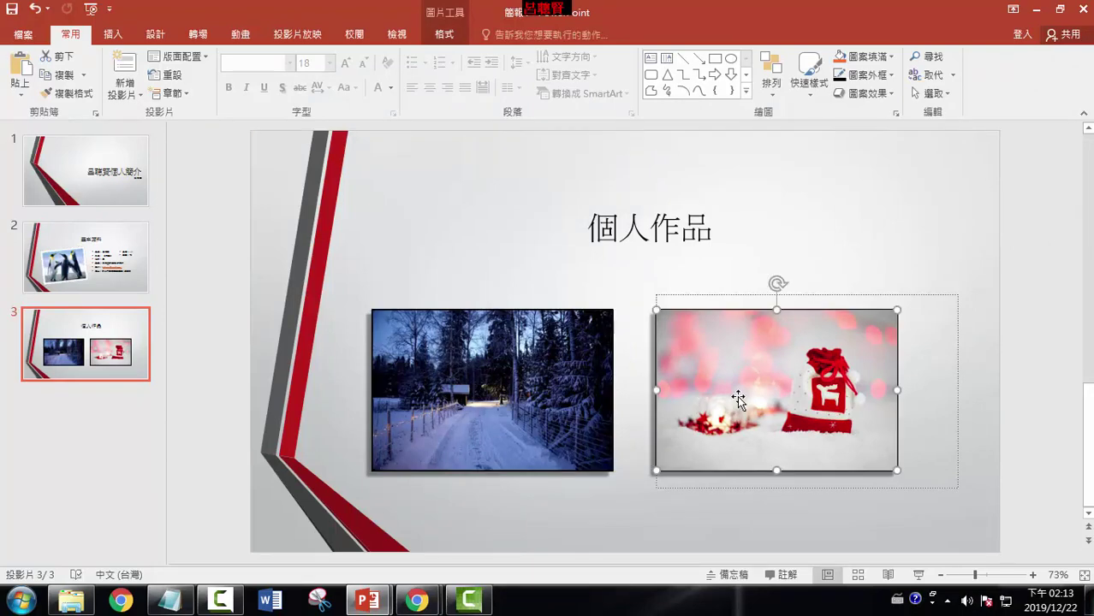
key("Delete")
left_click(611, 469)
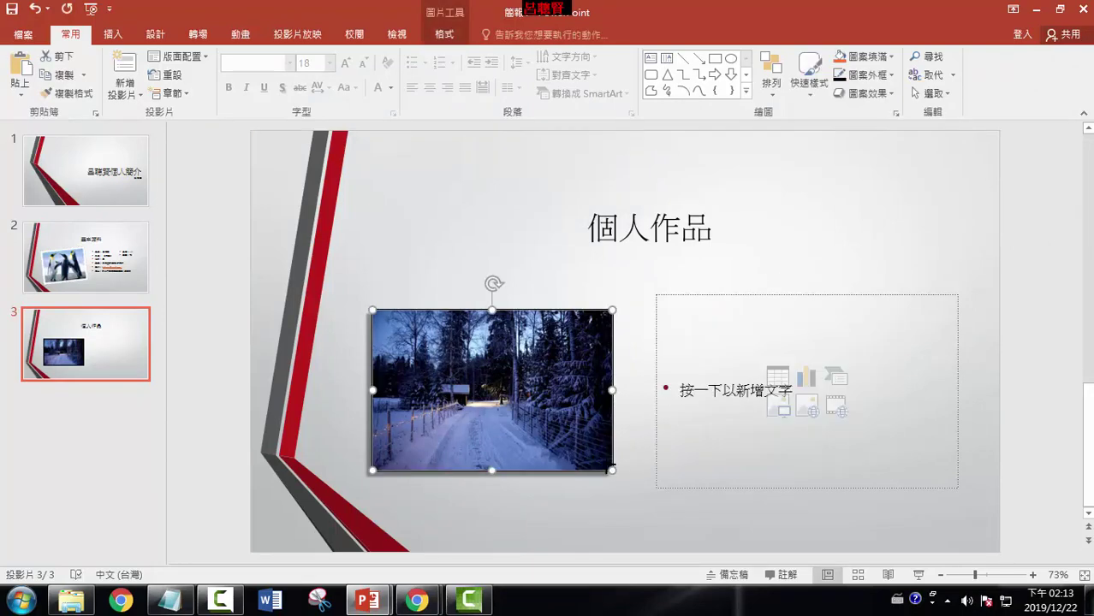
mouse_move(611, 469)
left_mouse_down()
mouse_move(526, 412)
mouse_move(462, 392)
mouse_move(467, 371)
left_mouse_up()
Make trial copies of the snow photo below and to the right, then delete all the extra copies.
mouse_move(433, 336)
left_mouse_down()
mouse_move(432, 484)
mouse_move(433, 466)
left_mouse_up()
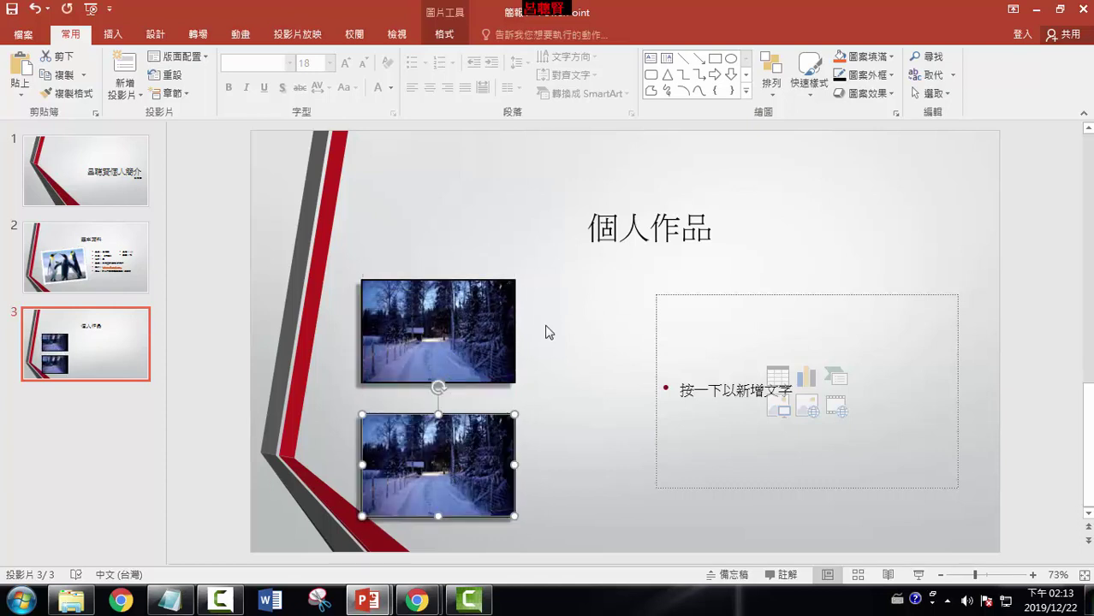
left_click_drag(468, 330, 830, 320)
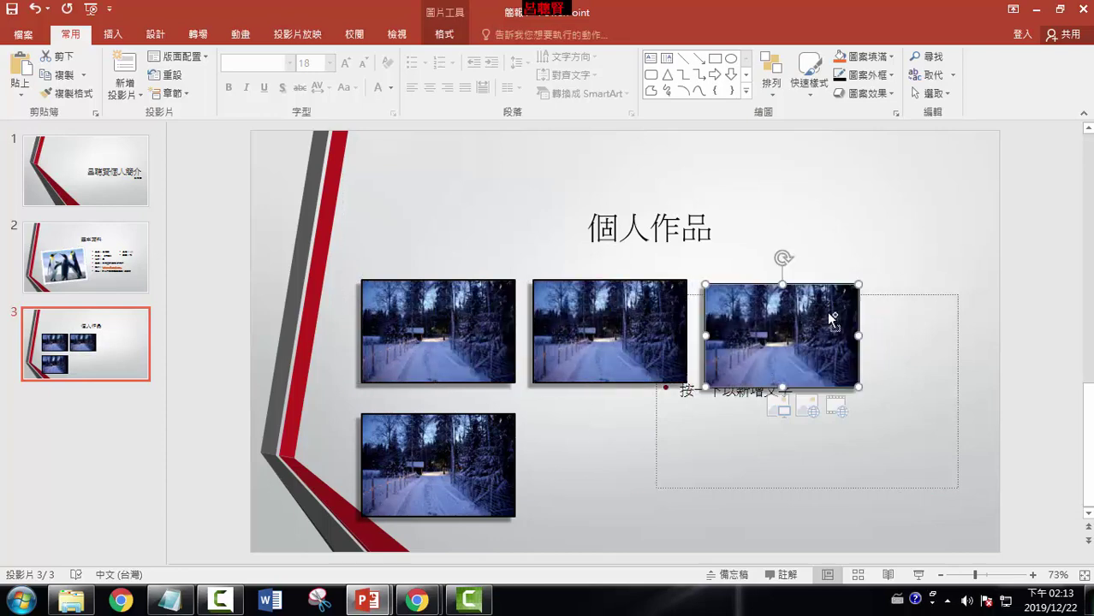
left_click(886, 224)
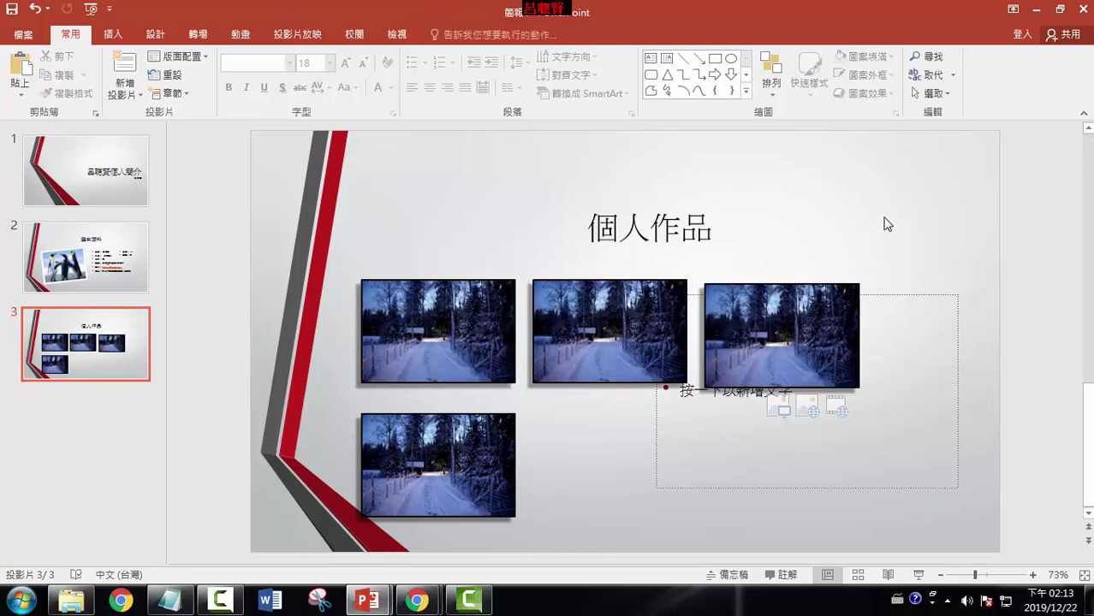
left_click(817, 338)
key("Delete")
left_click(655, 336)
key("Delete")
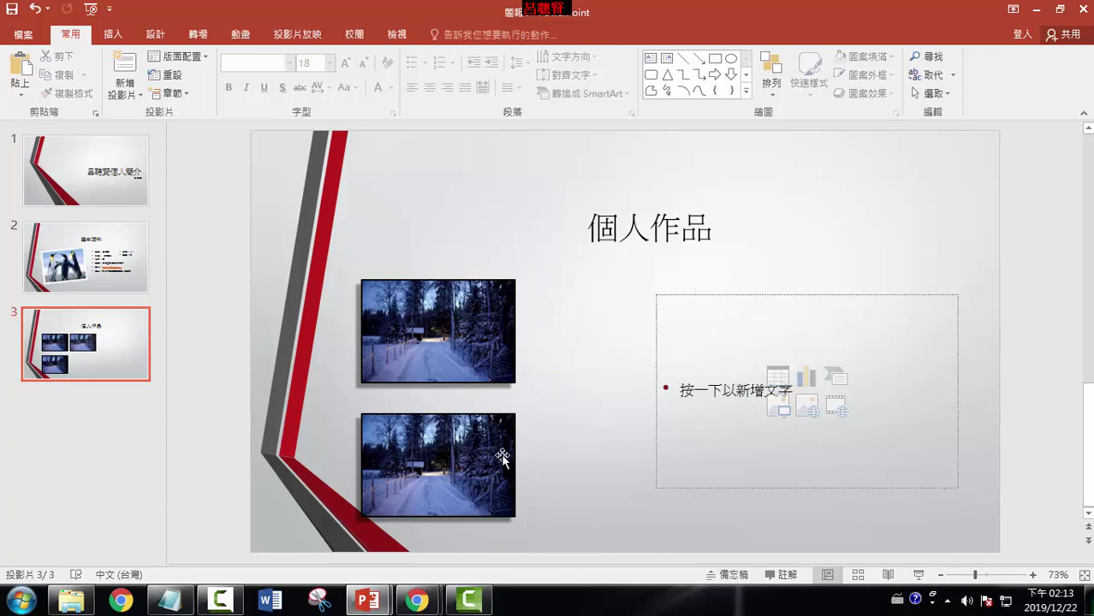
left_click(504, 481)
key("Delete")
Shift the remaining snow photo left, enlarge it from its corner, and duplicate it to the right.
left_click(449, 346)
left_click_drag(450, 346, 435, 347)
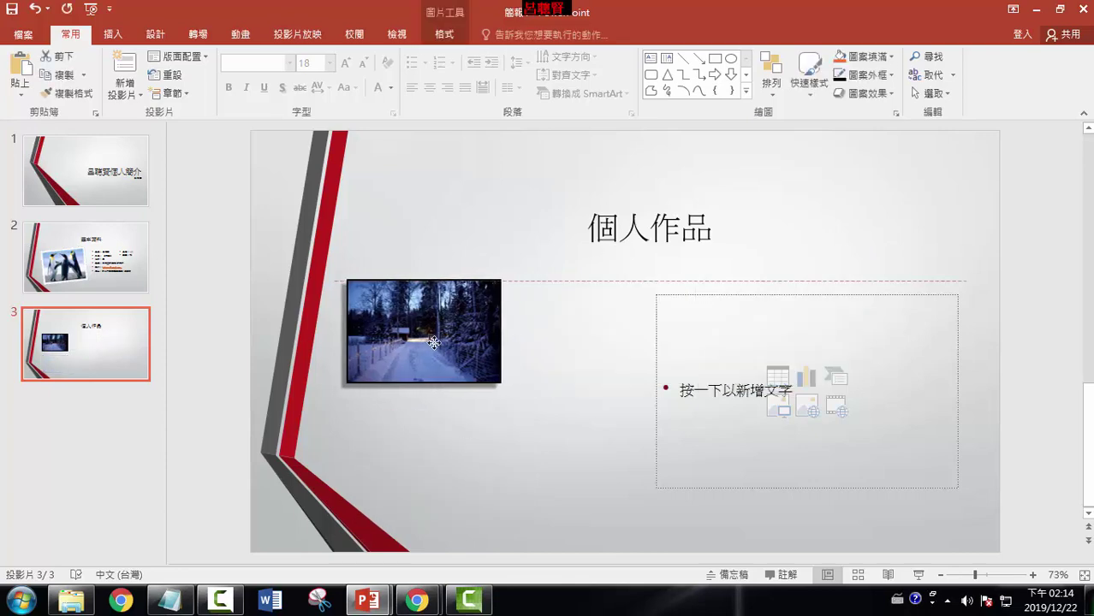
left_click_drag(499, 383, 526, 399)
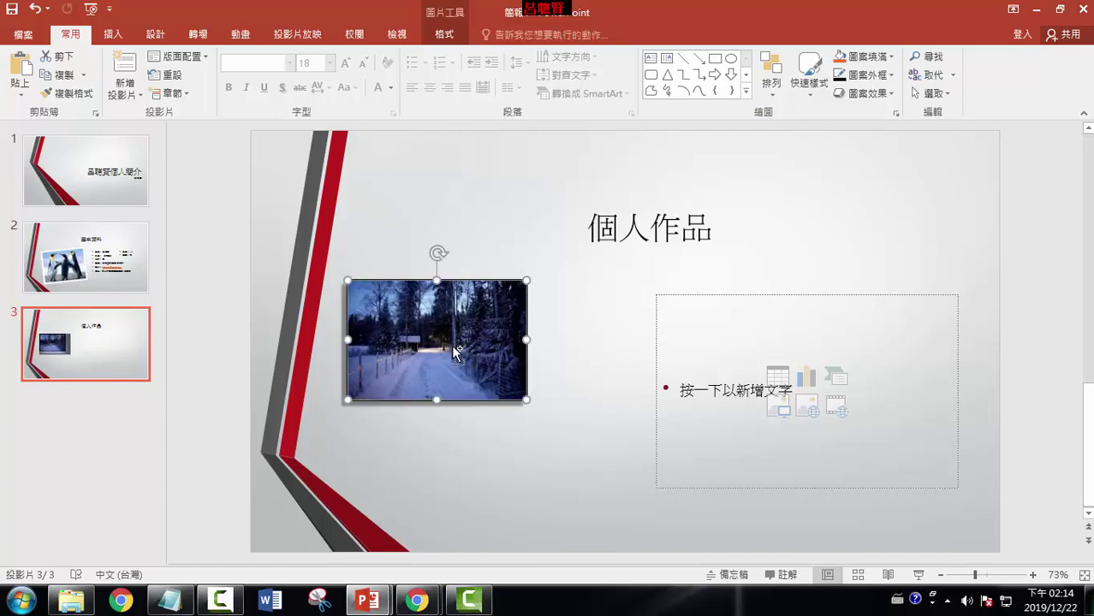
mouse_move(451, 351)
left_mouse_down()
mouse_move(861, 360)
mouse_move(818, 347)
left_mouse_up()
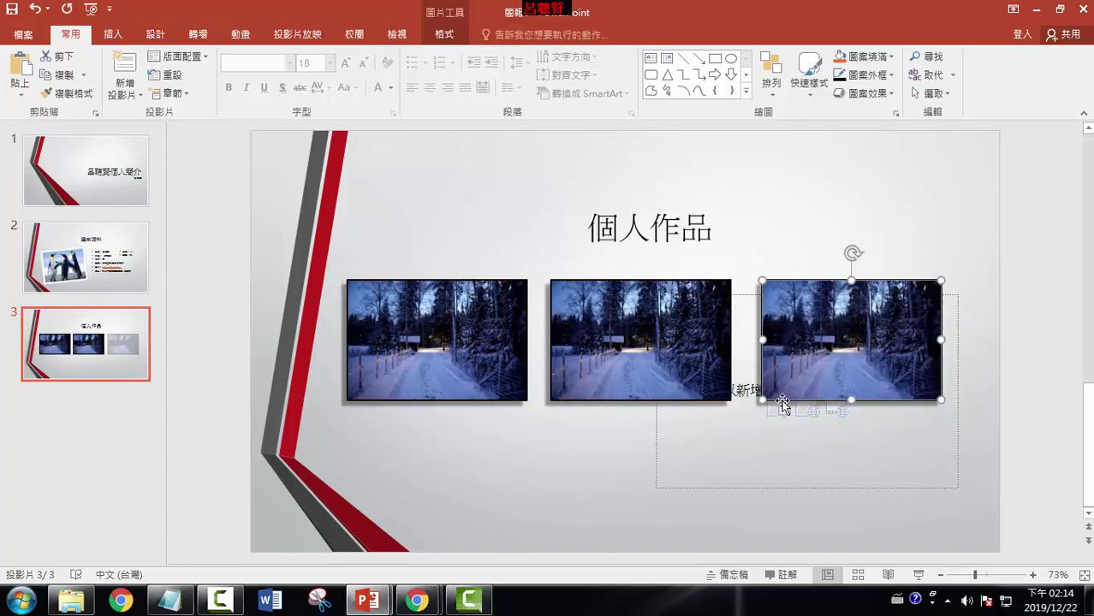
Duplicate the top snow photos downward along the smart guides to build an aligned second row of three.
left_click(462, 387, "shift")
left_click_drag(462, 386, 432, 503)
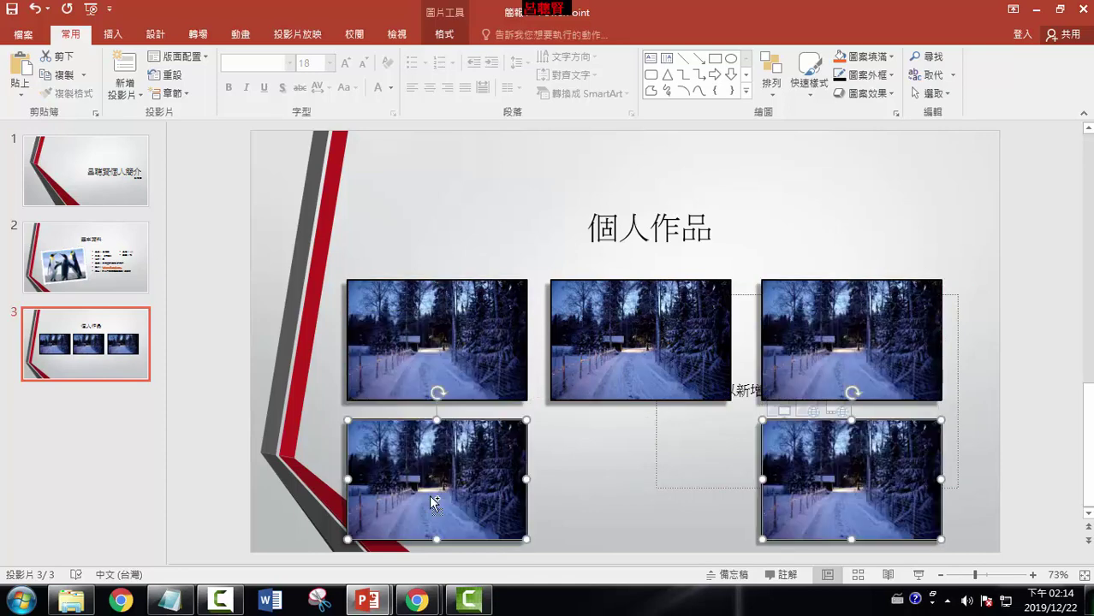
key("Delete")
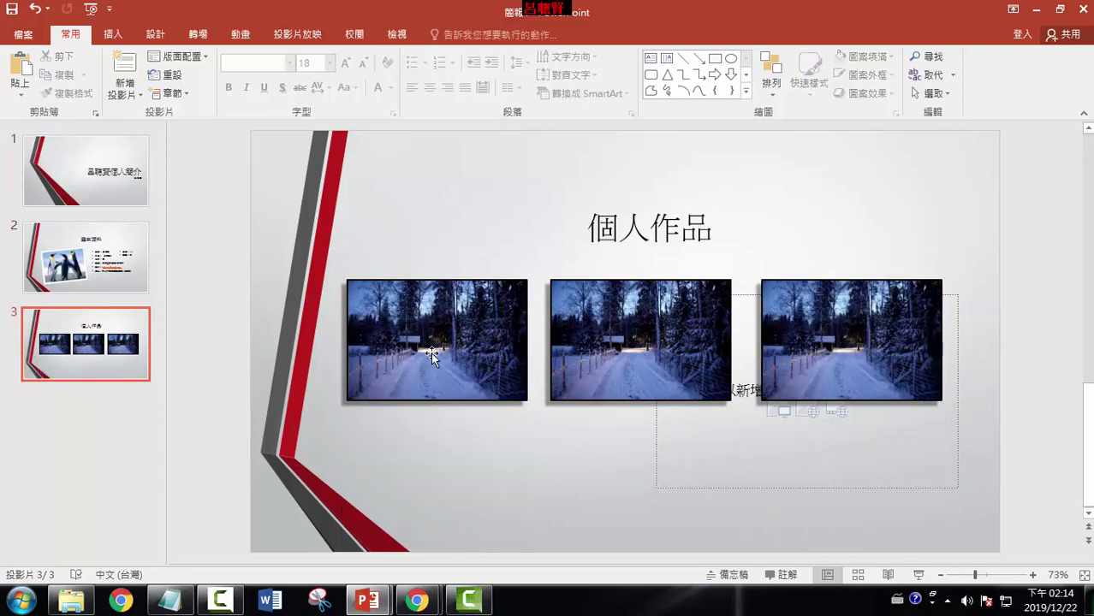
left_click_drag(433, 351, 431, 473)
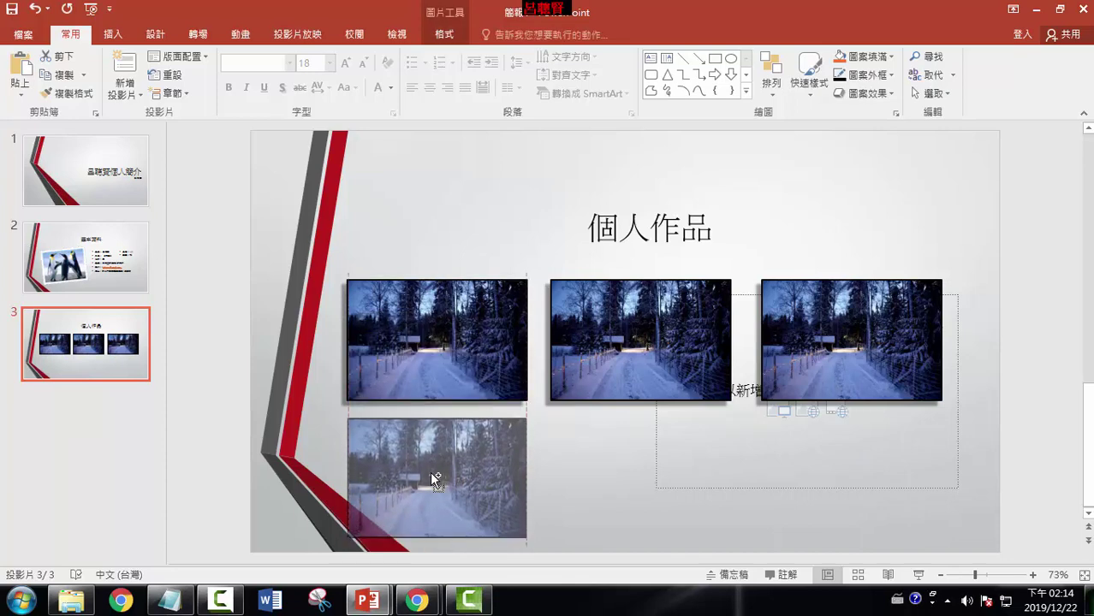
left_click_drag(430, 471, 433, 472)
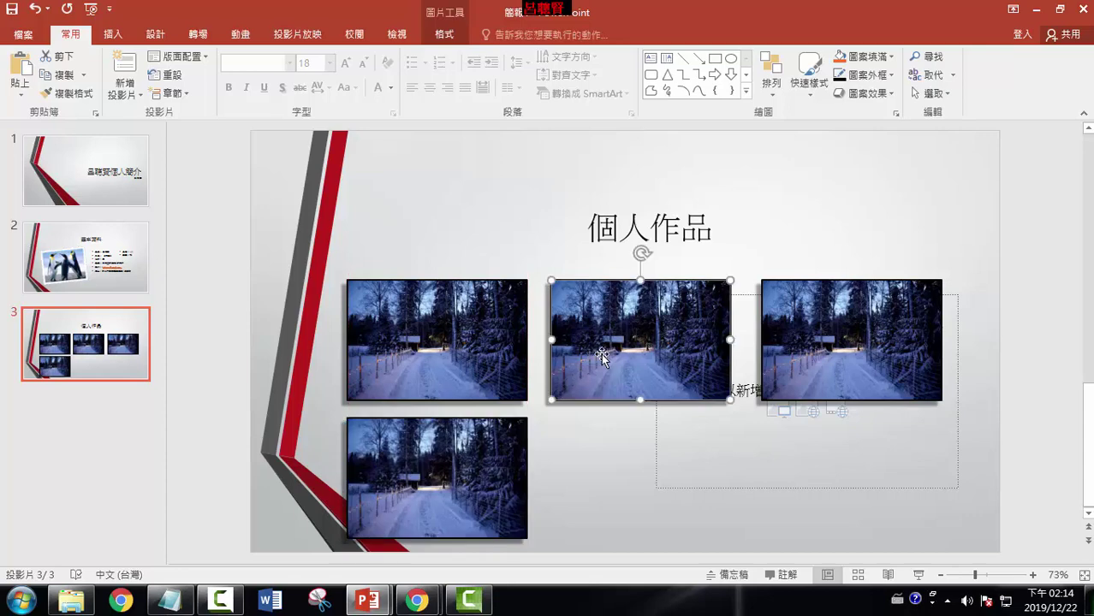
mouse_move(602, 357)
left_mouse_down()
mouse_move(603, 485)
mouse_move(609, 476)
left_mouse_up()
left_click(819, 353)
mouse_move(820, 353)
left_mouse_down()
mouse_move(809, 326)
mouse_move(820, 357)
mouse_move(813, 476)
left_mouse_up()
Change the top-middle picture to church-648430_1280 from the Downloads folder.
left_click(611, 347)
right_click(611, 347)
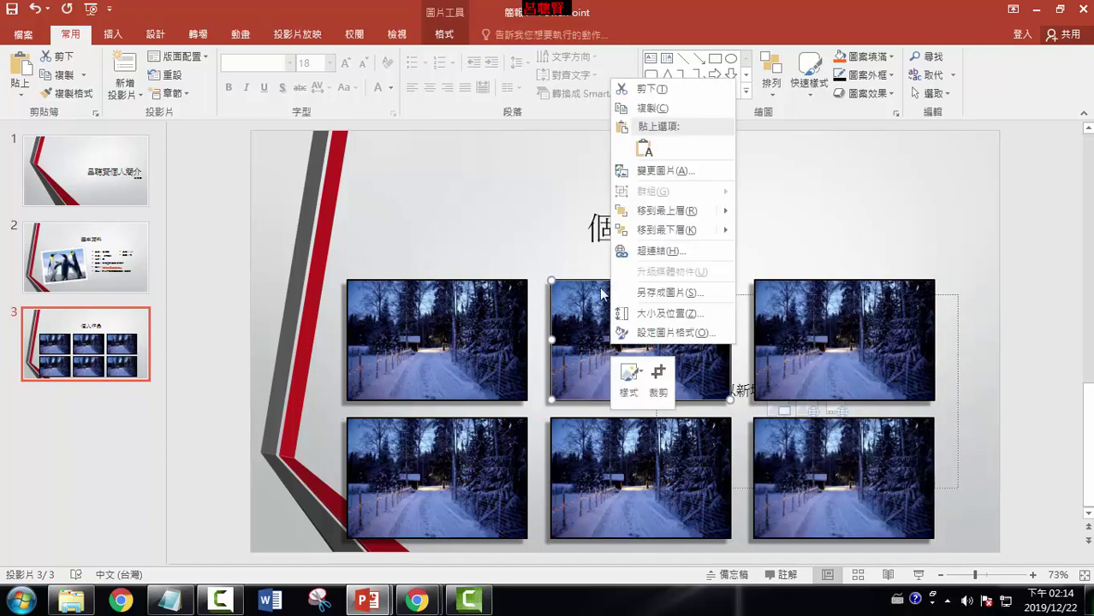
left_click(661, 174)
left_click(361, 215)
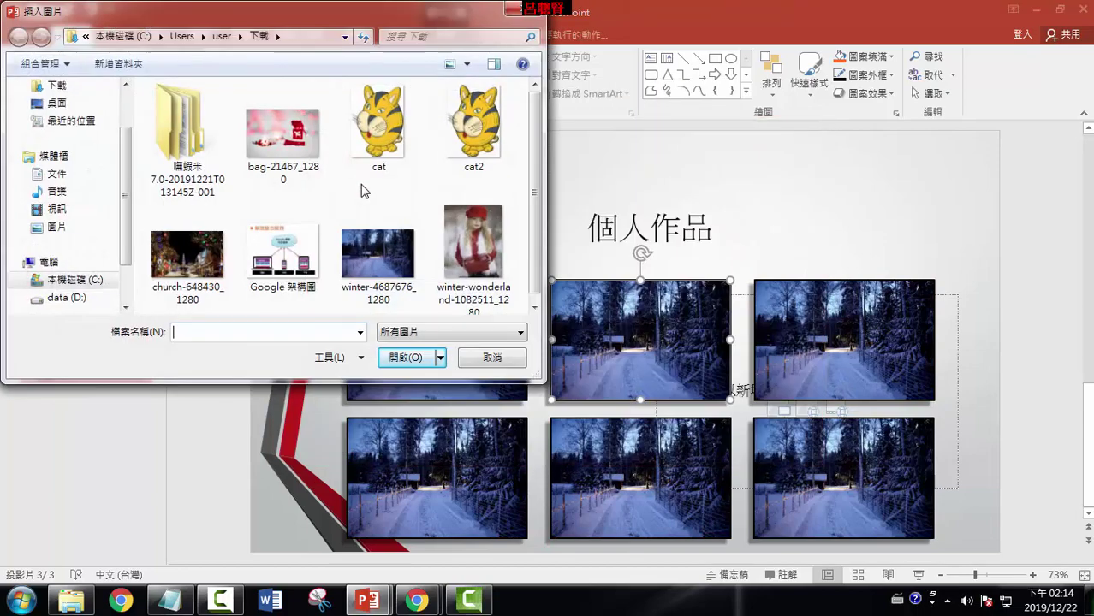
left_click(199, 261)
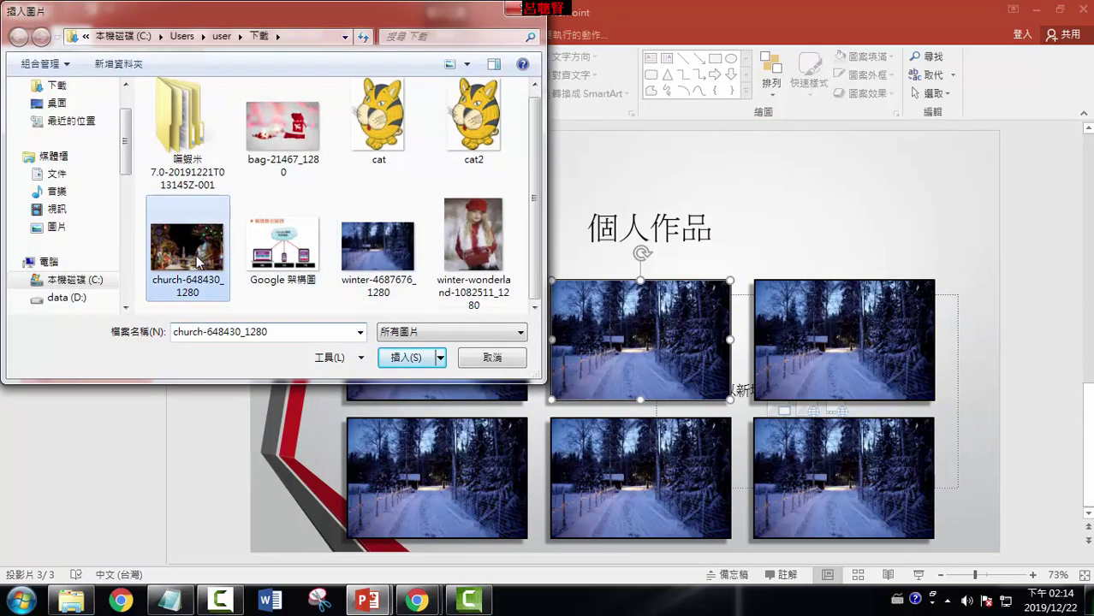
double_click(199, 261)
Change the top-right picture to the bag-21467_1280 red sack photo from Downloads.
left_click(822, 340)
right_click(822, 341)
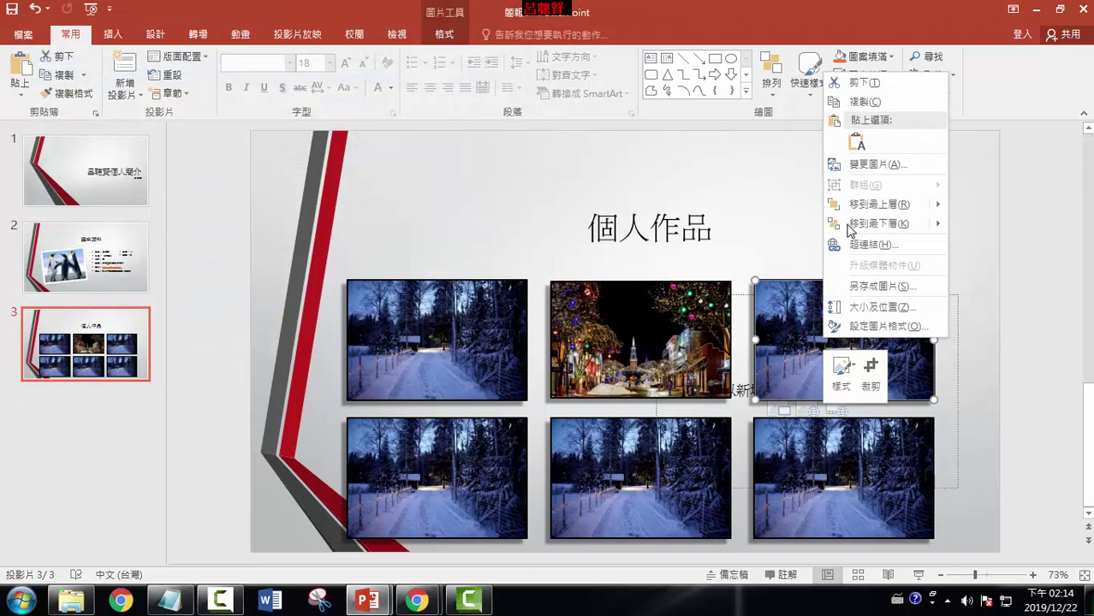
left_click(870, 164)
left_click(403, 212)
left_click(305, 142)
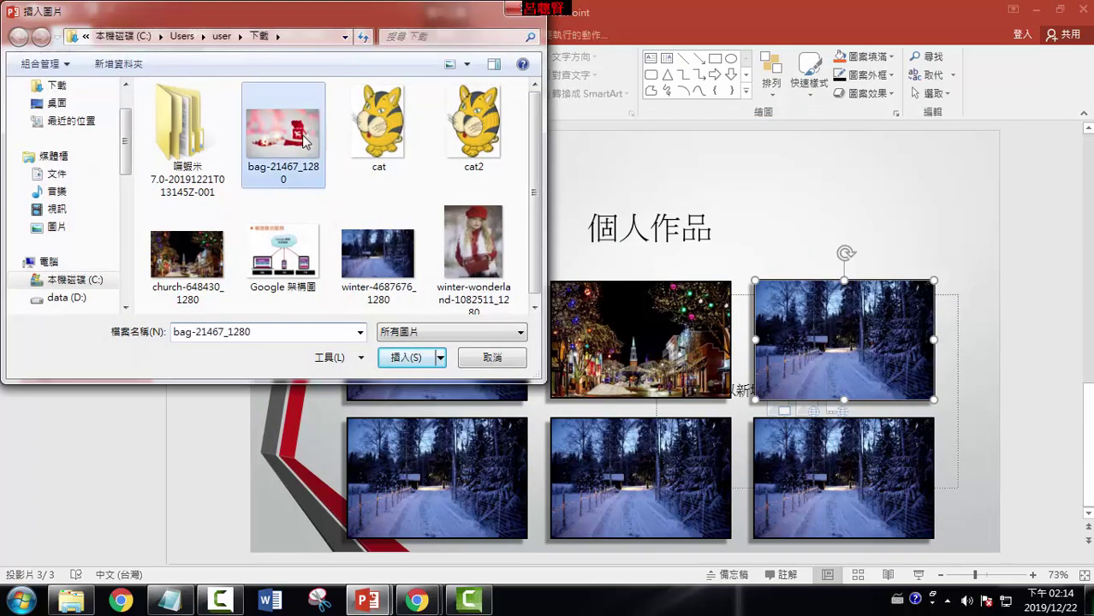
double_click(305, 141)
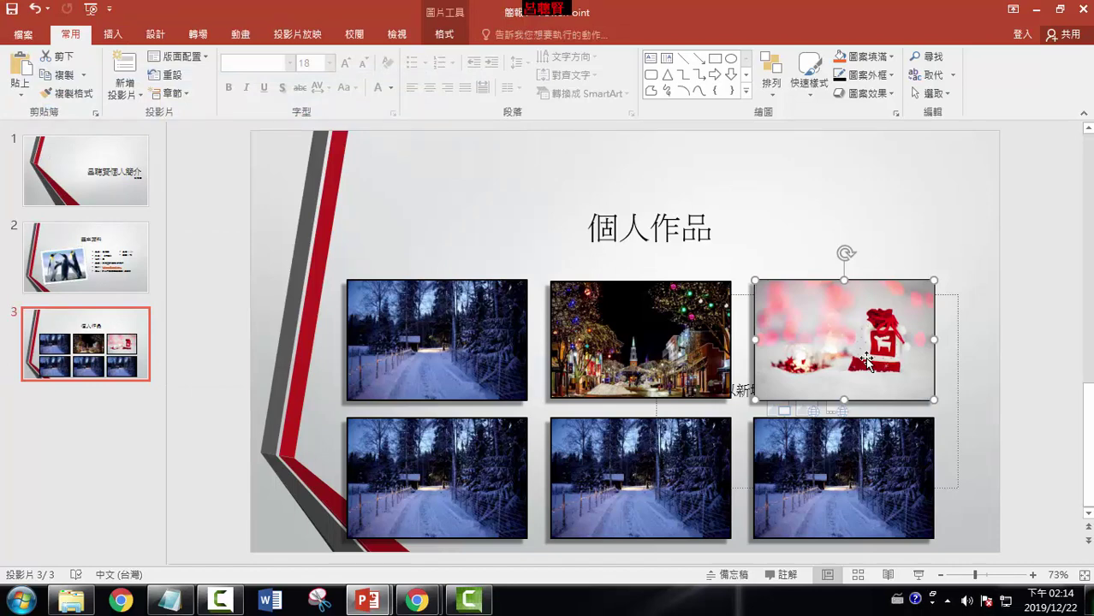
left_click(453, 326)
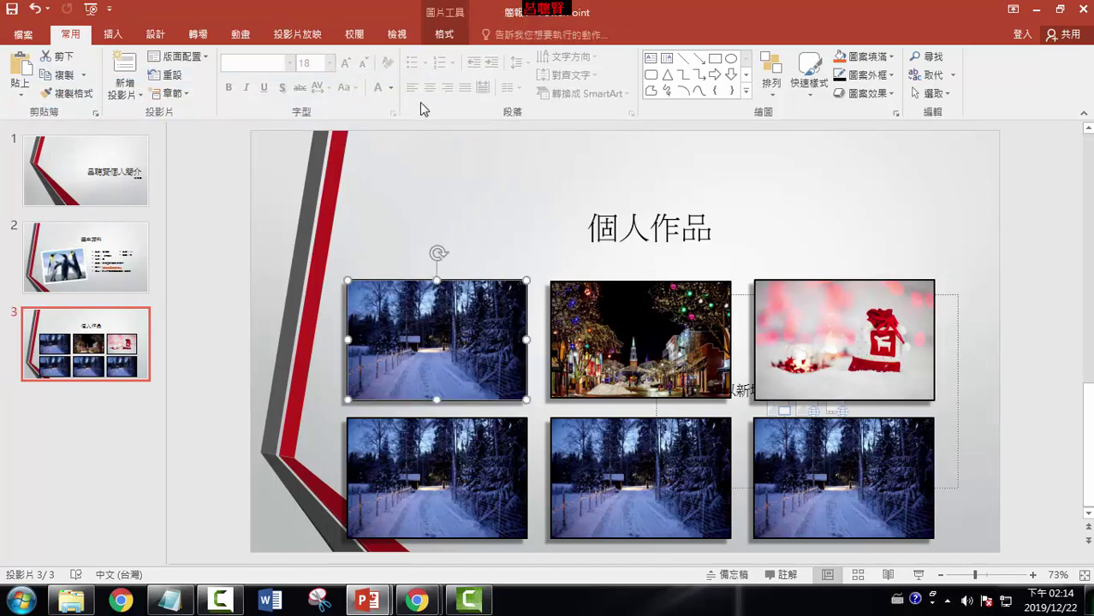
Look through the 格式 tab's 圖片效果 menu for the top-left snow photo, then preview slide 3 full-screen.
left_click(443, 35)
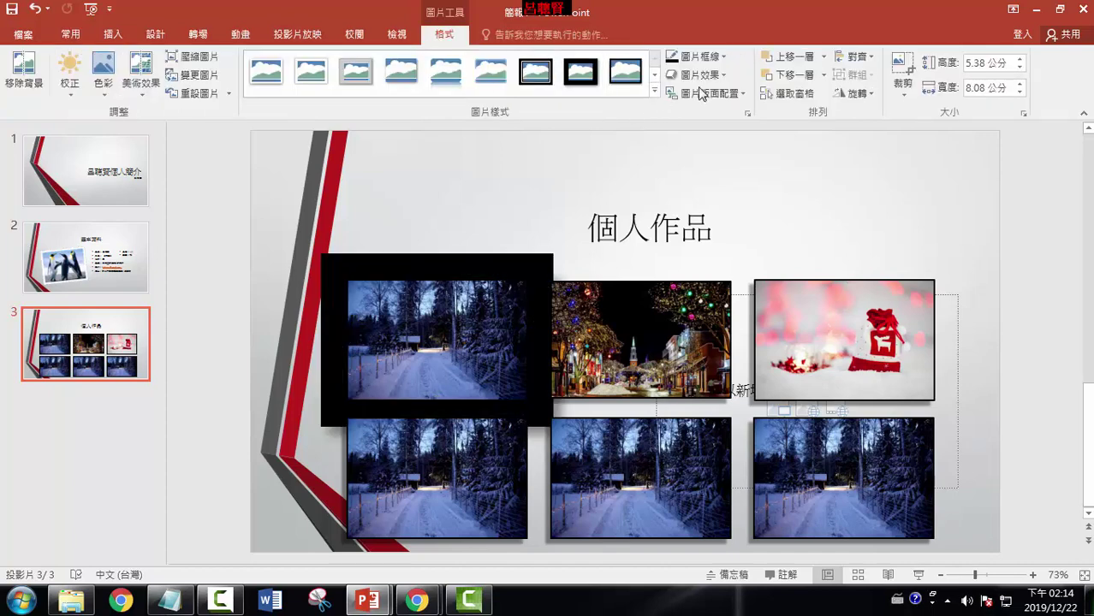
left_click(727, 75)
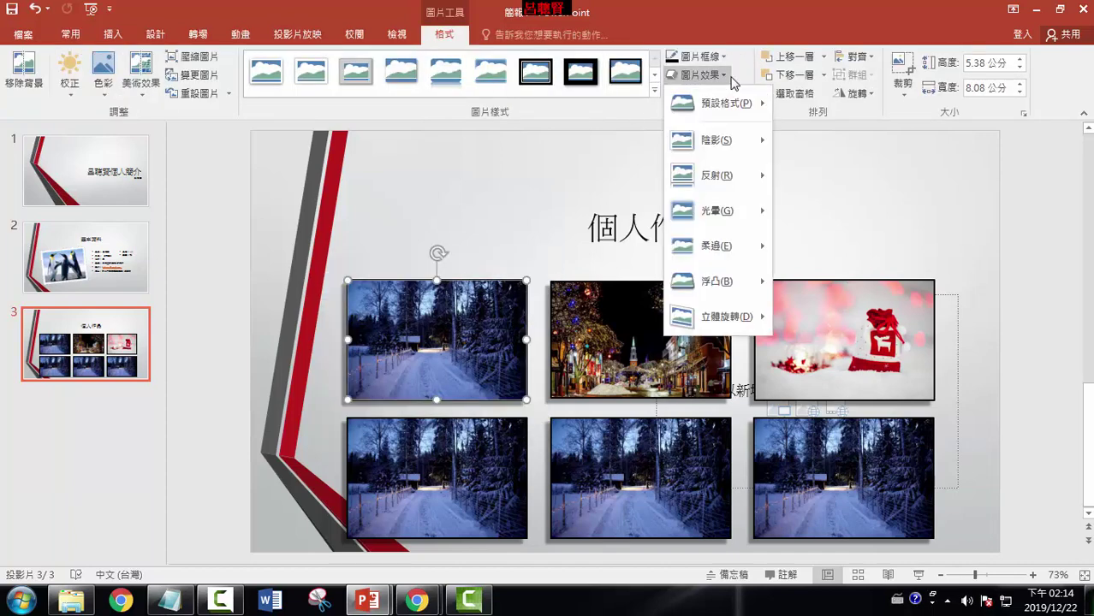
left_click(477, 363)
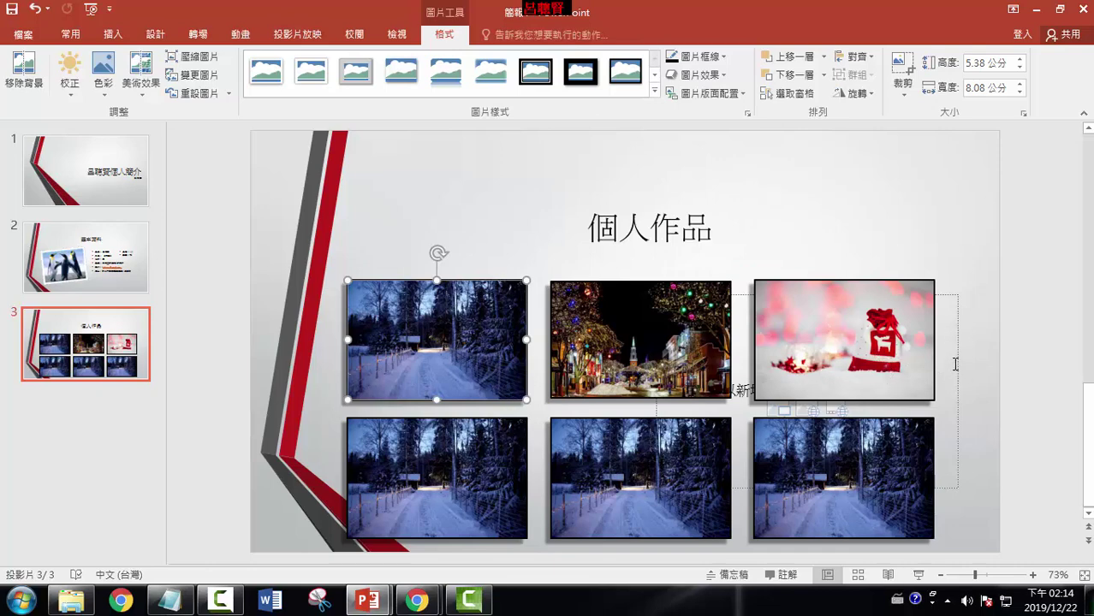
left_click(918, 576)
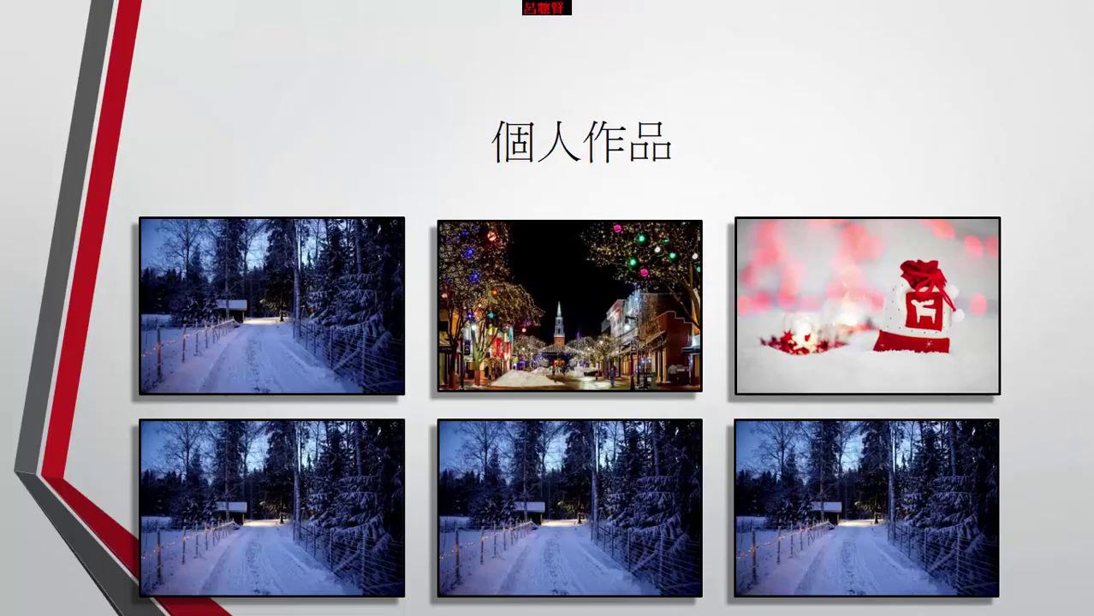
key("Escape")
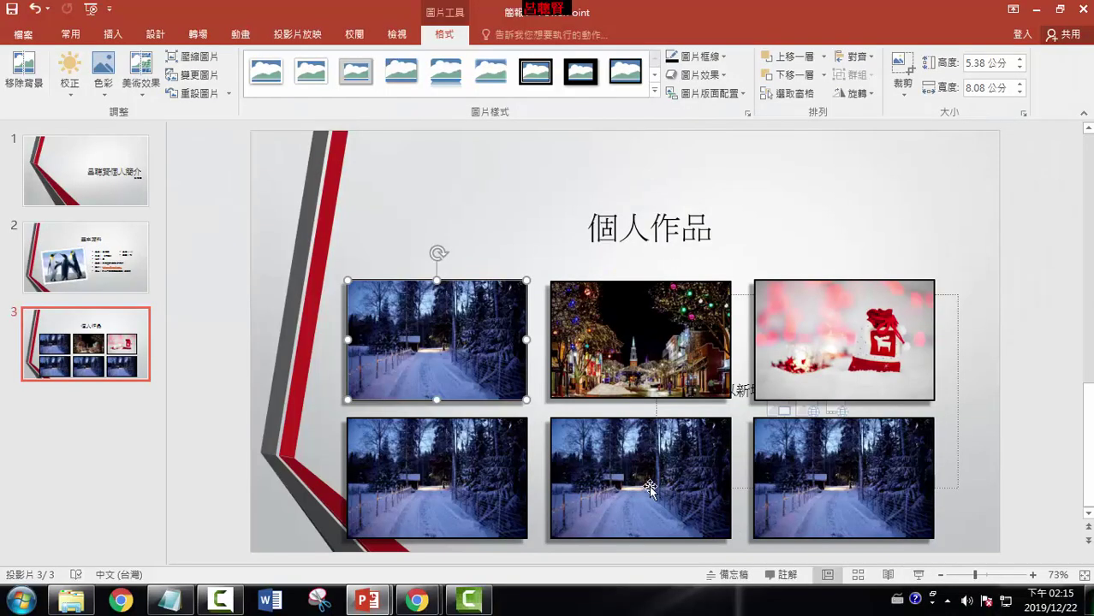